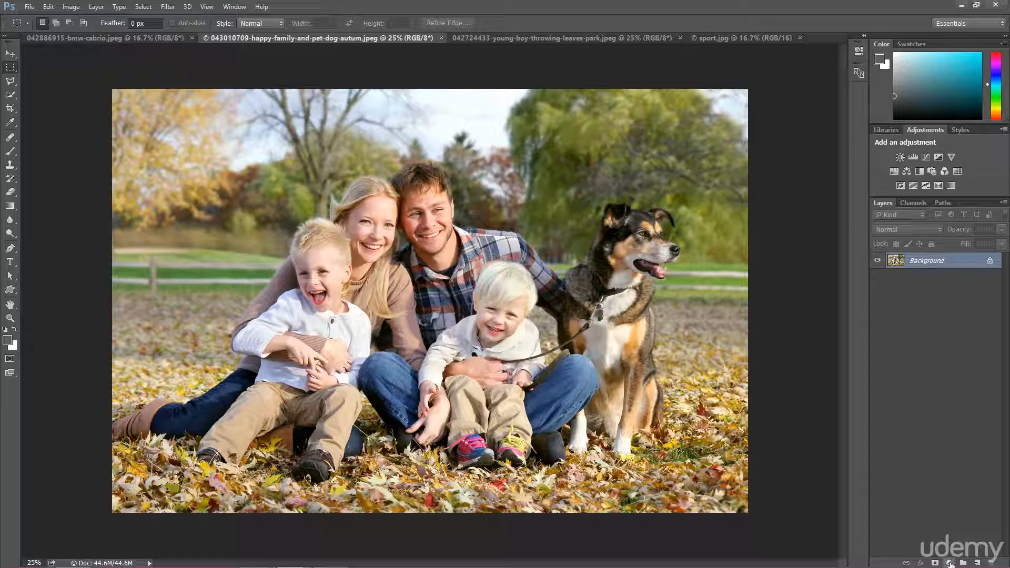
Add a Photo Filter adjustment layer to the family photo and compare the image with the filter off and on
left_click(950, 561)
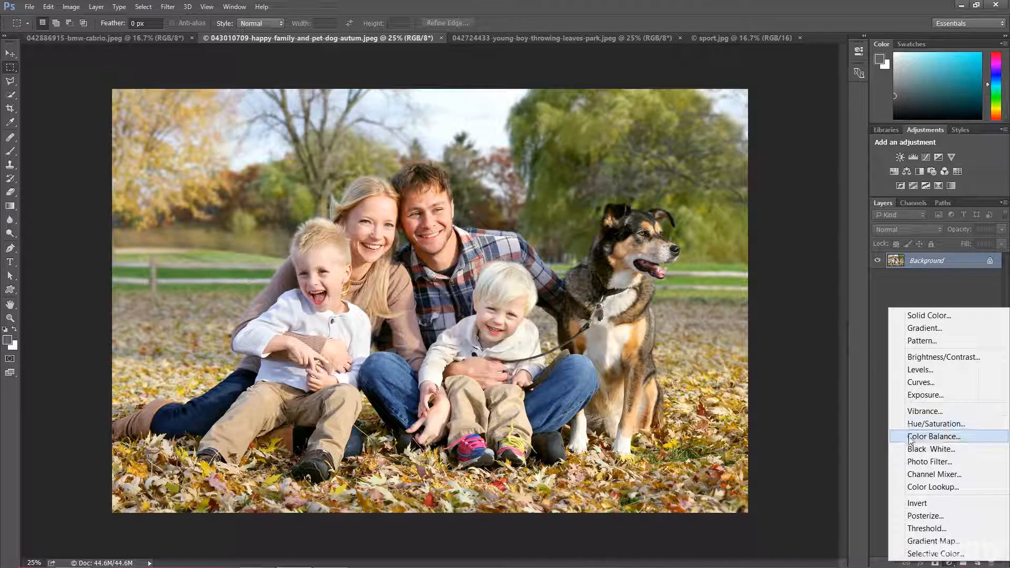
left_click(931, 462)
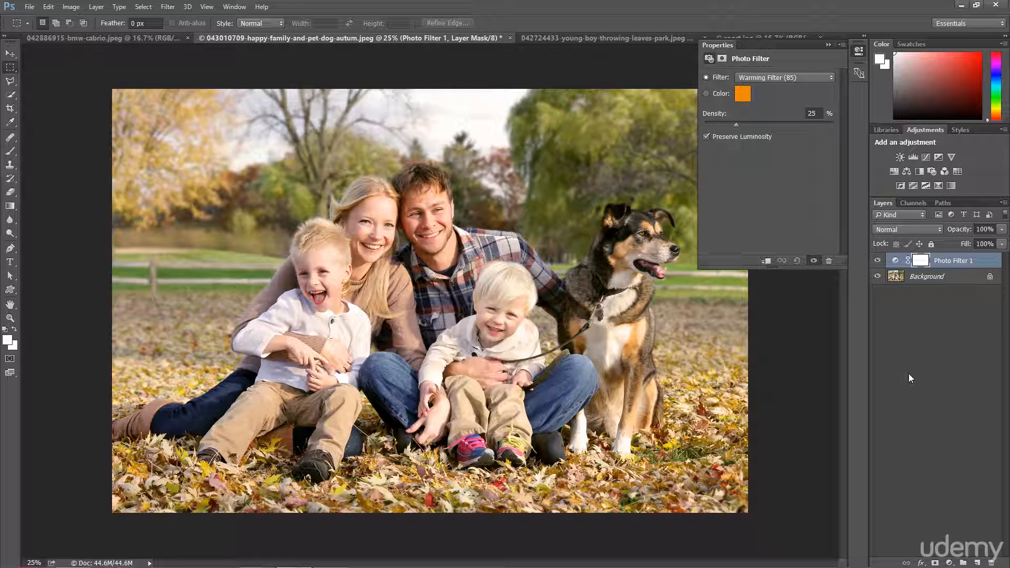
left_click(877, 260)
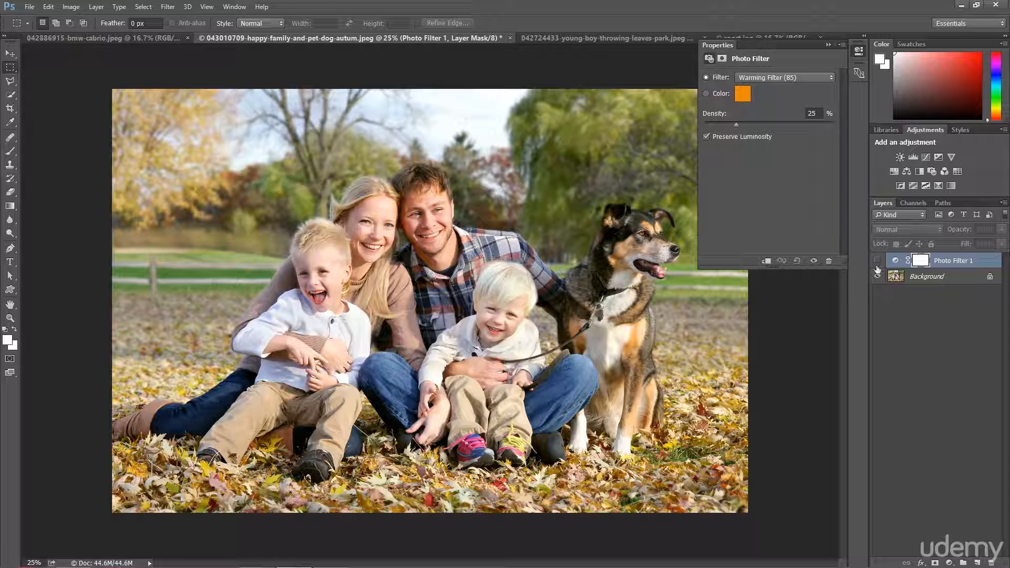
left_click(877, 261)
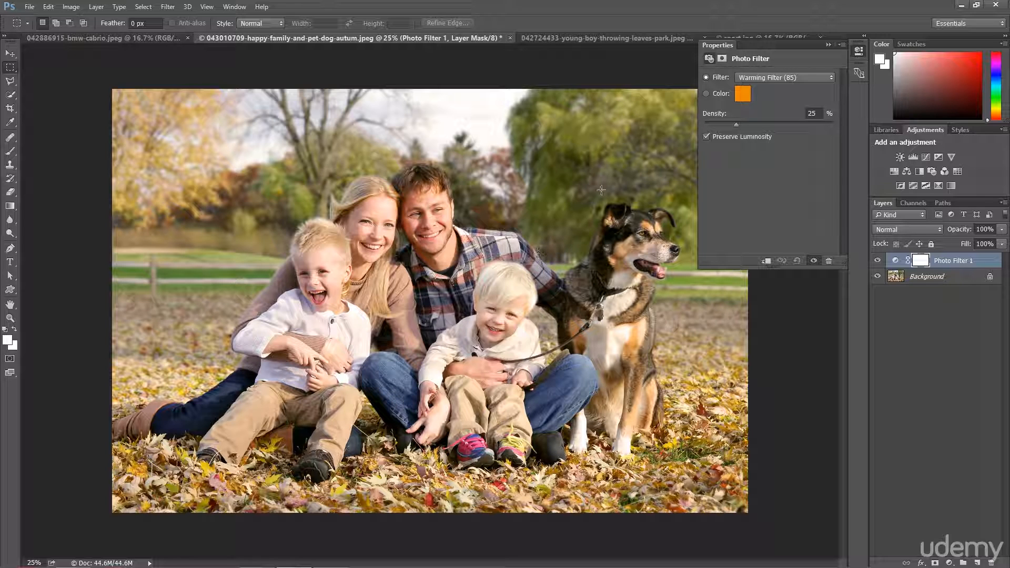
Try the Warming Filter (LBA) and Red presets on the photo filter layer
left_click(763, 82)
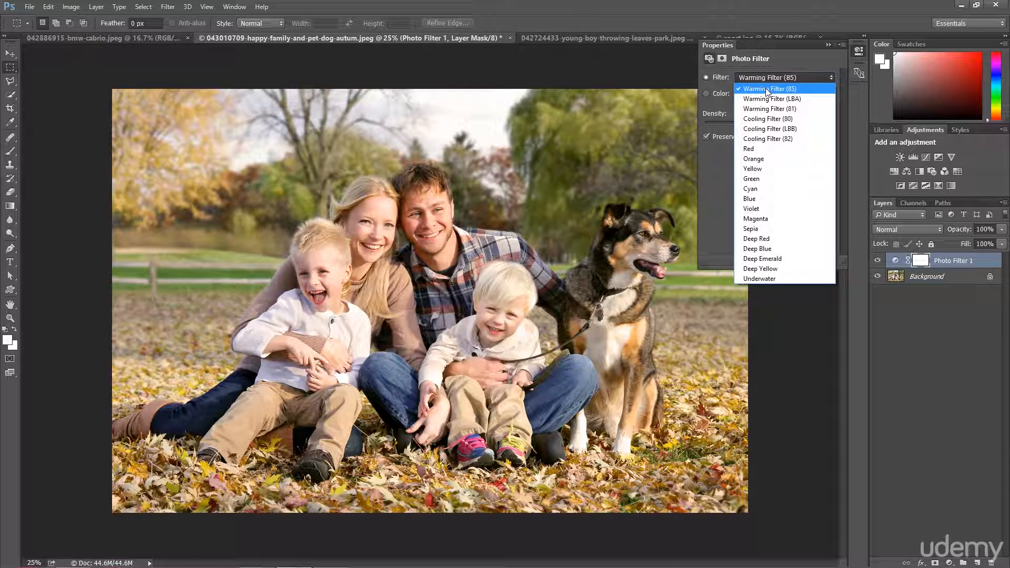
left_click(713, 191)
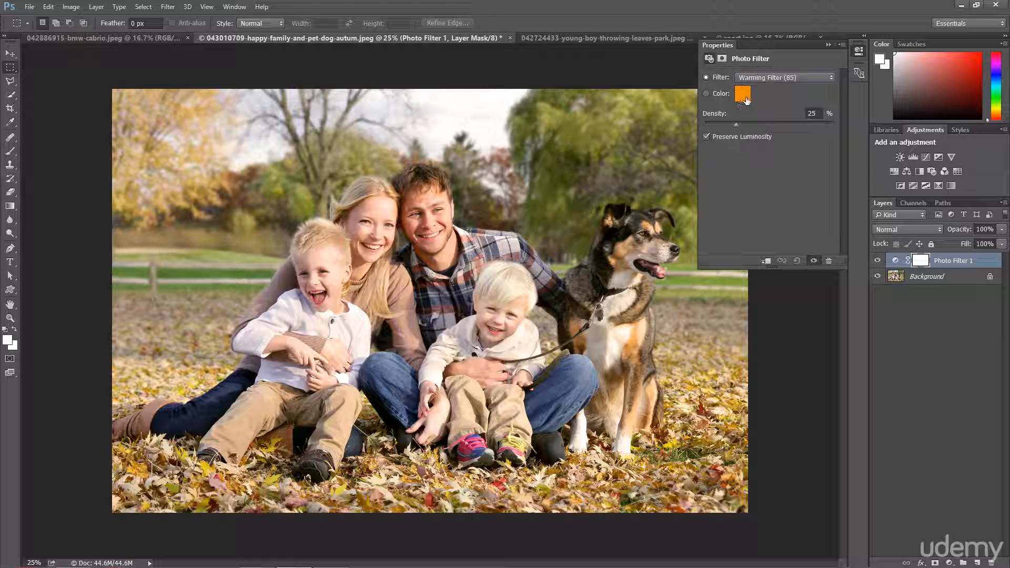
left_click(775, 80)
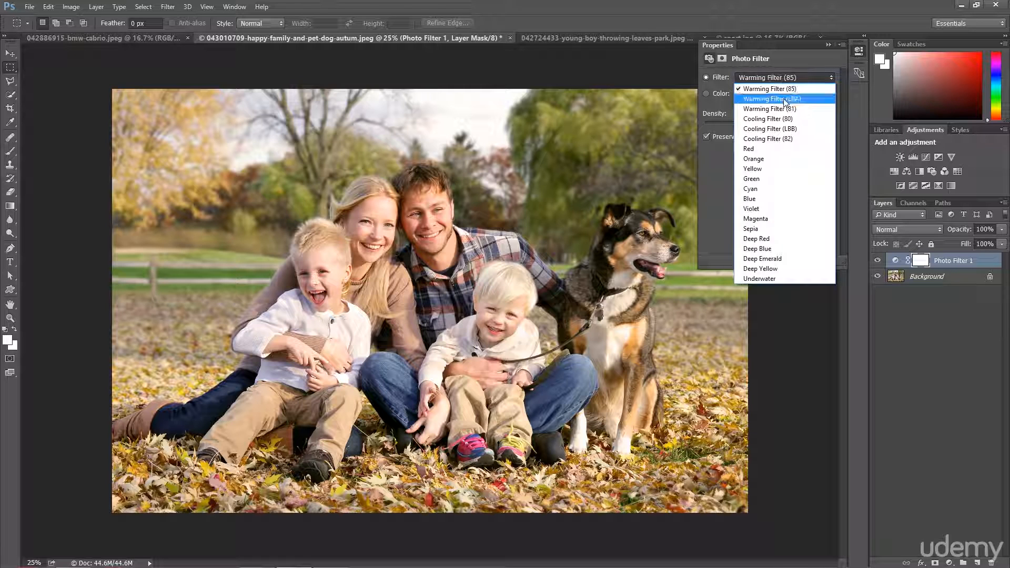
left_click(780, 91)
left_click(777, 80)
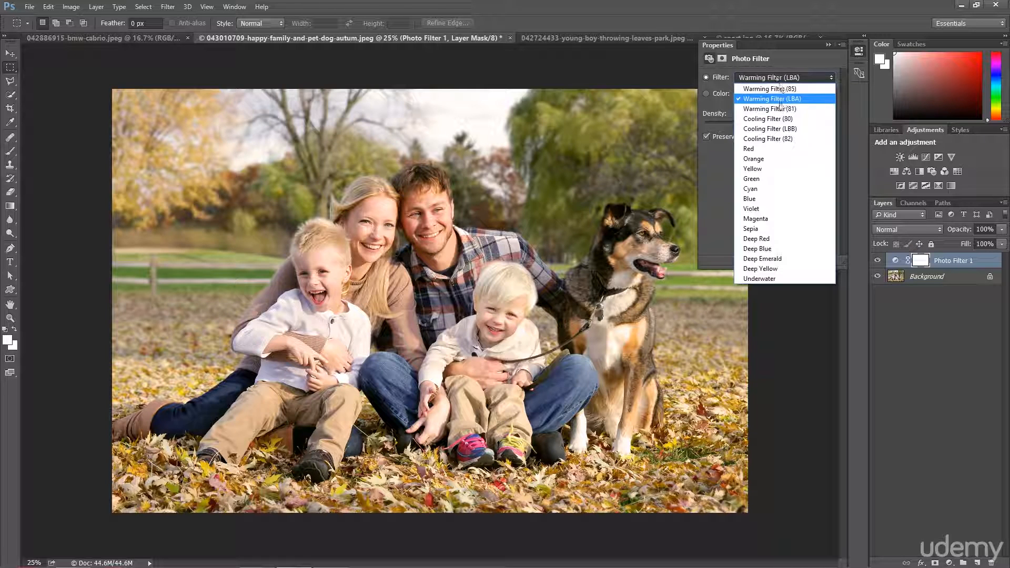
left_click(768, 156)
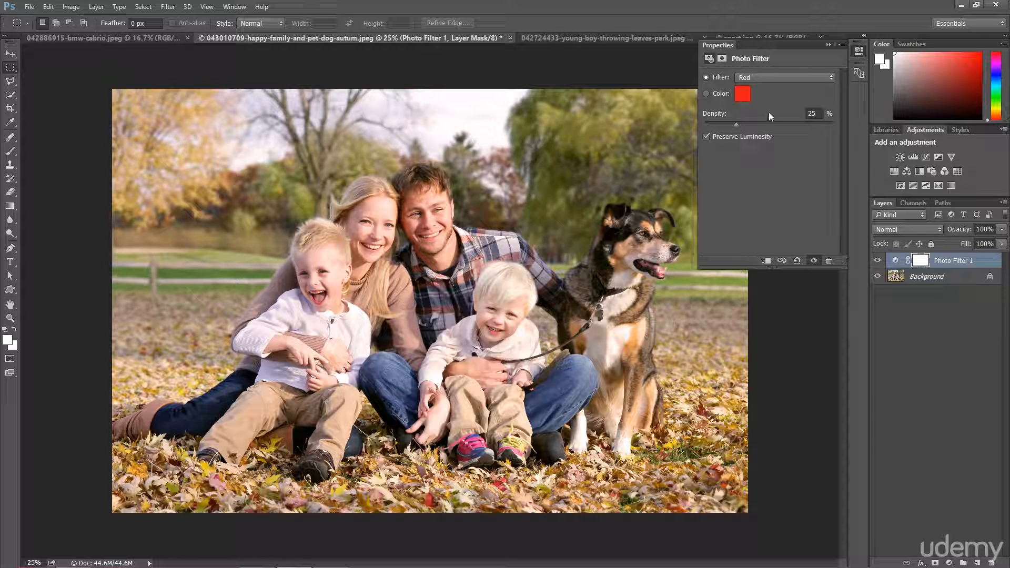
Try the Cyan and Cooling Filter (LBB) presets, and return the photo filter to Warming Filter (85)
left_click(768, 77)
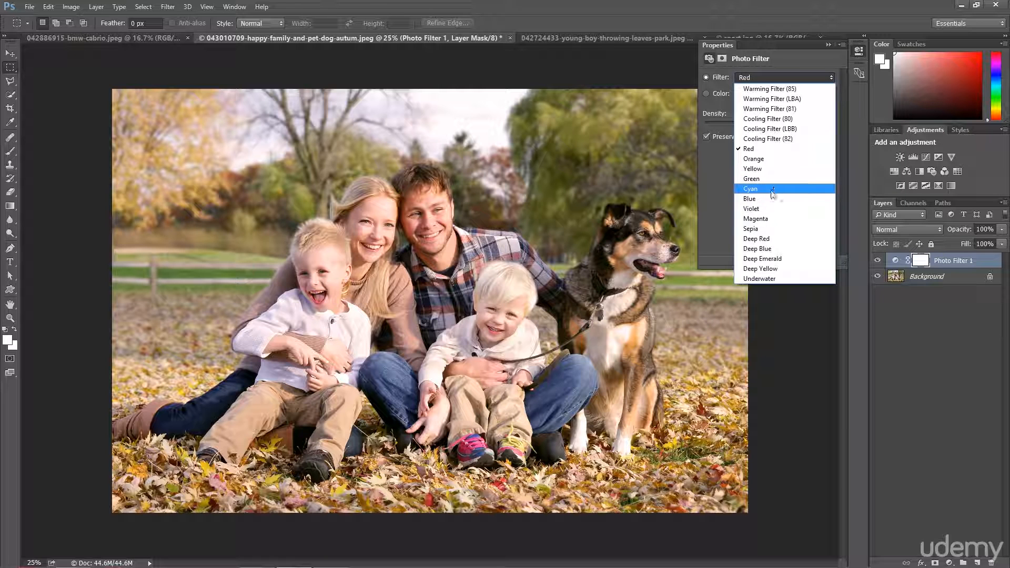
left_click(765, 189)
left_click(761, 79)
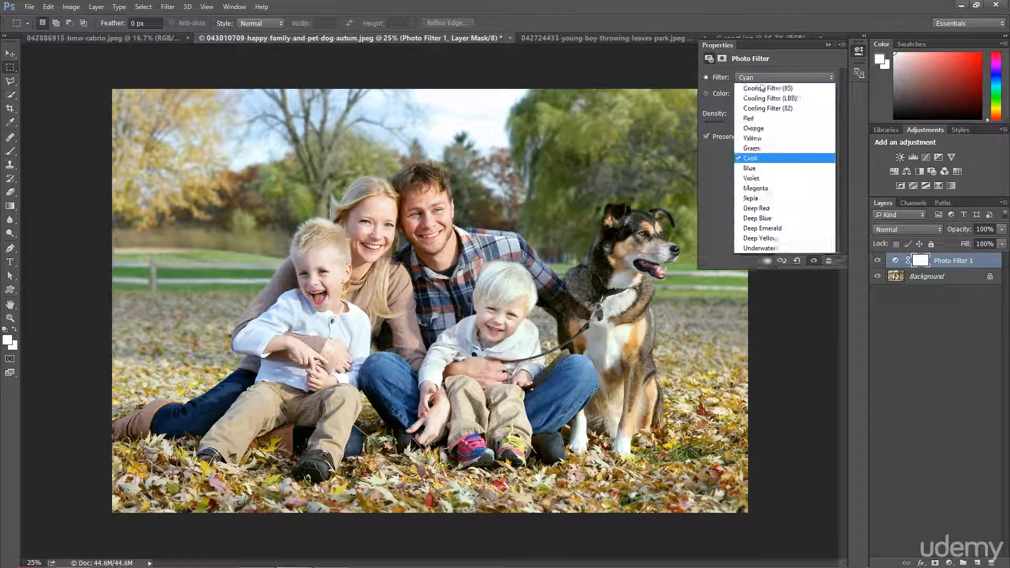
scroll(761, 87, "up", 1)
left_click(770, 129)
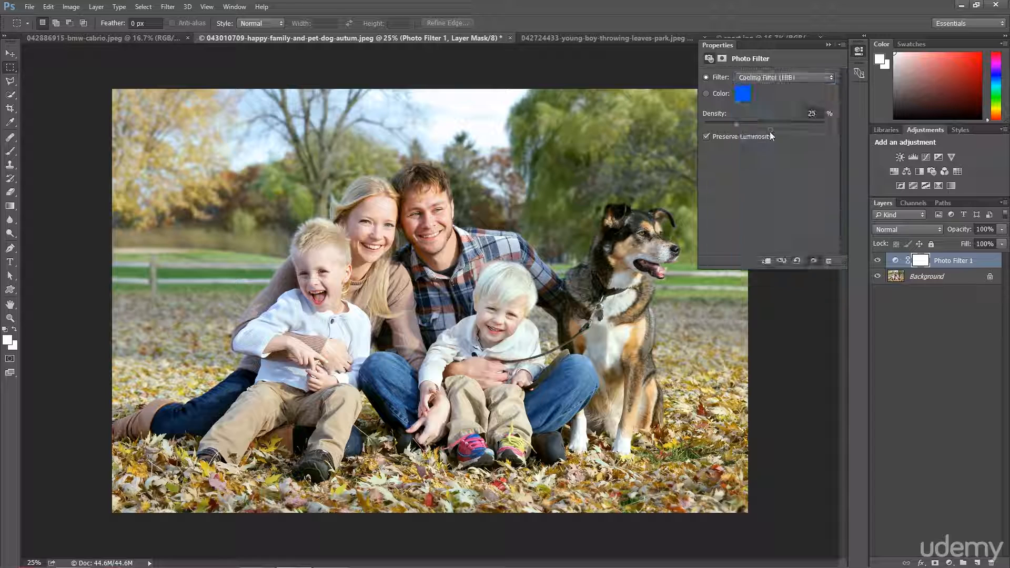
left_click(767, 79)
left_click(769, 90)
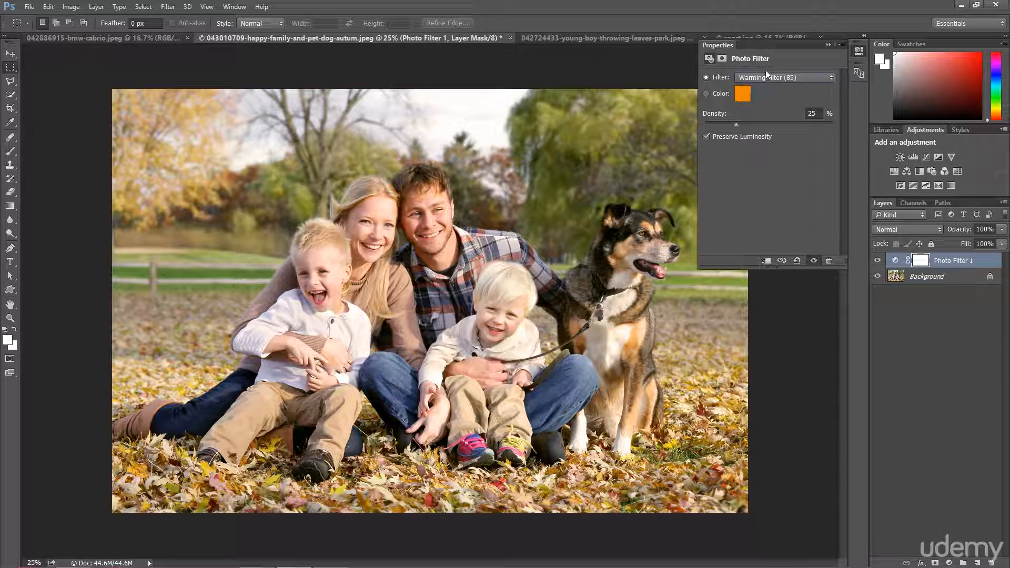
Switch the photo filter to a custom color and set it to the orange ff8400
left_click(706, 94)
left_click(742, 94)
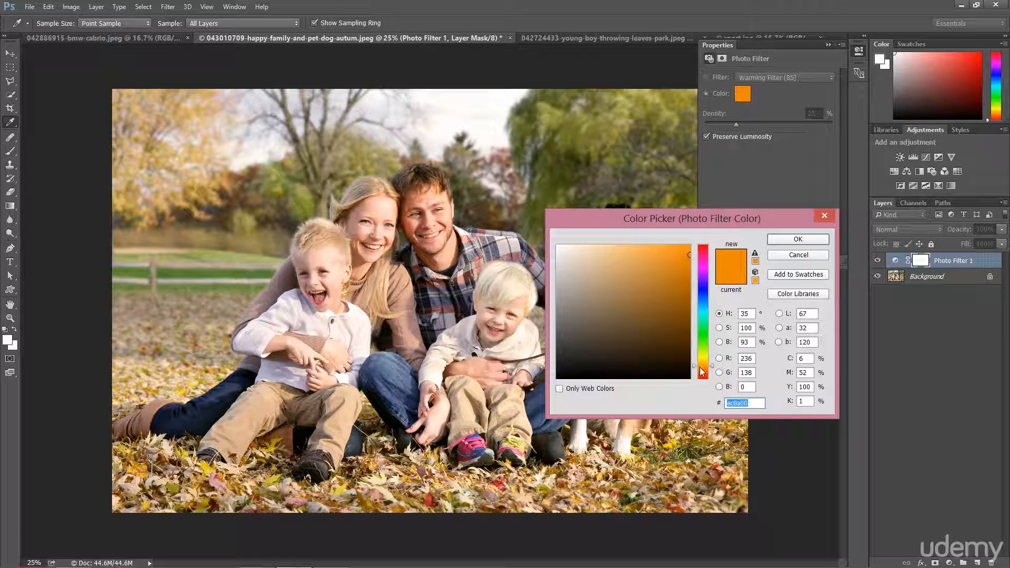
type("ff8400")
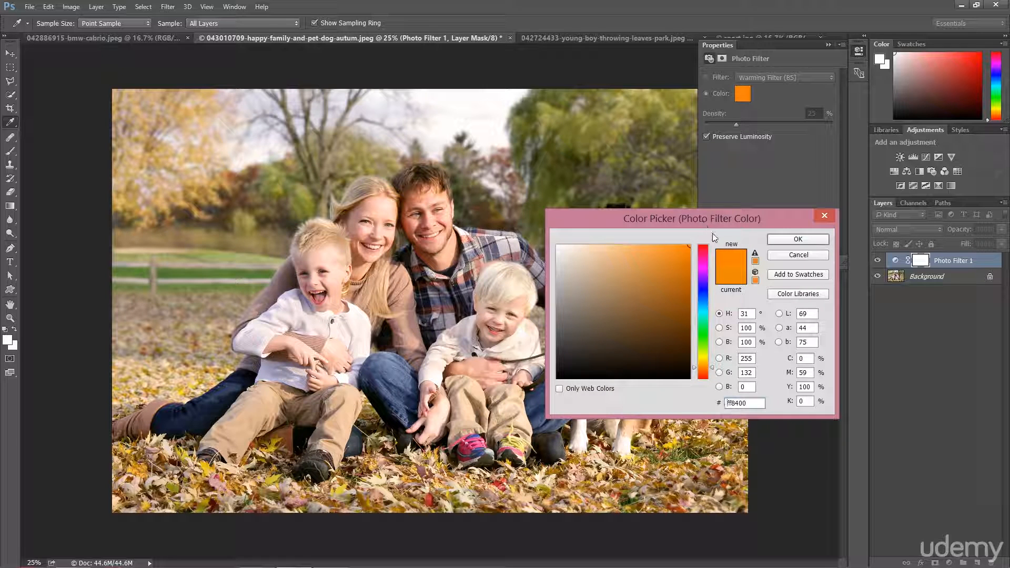
left_click(798, 239)
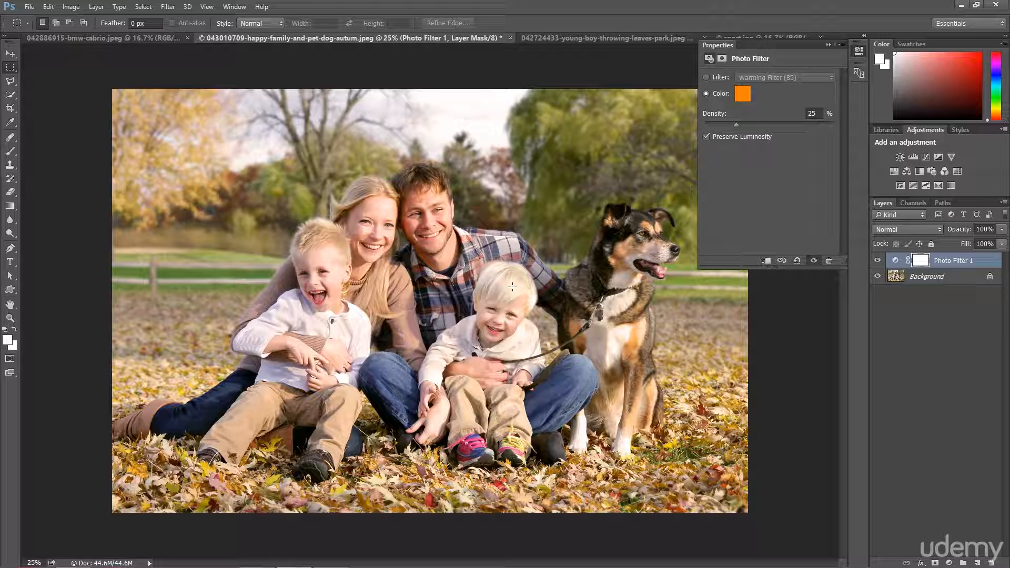
Try photo filter densities of 9% and 84%, comparing the image with the filter off and on at 9%
left_click(716, 124)
left_click(878, 260)
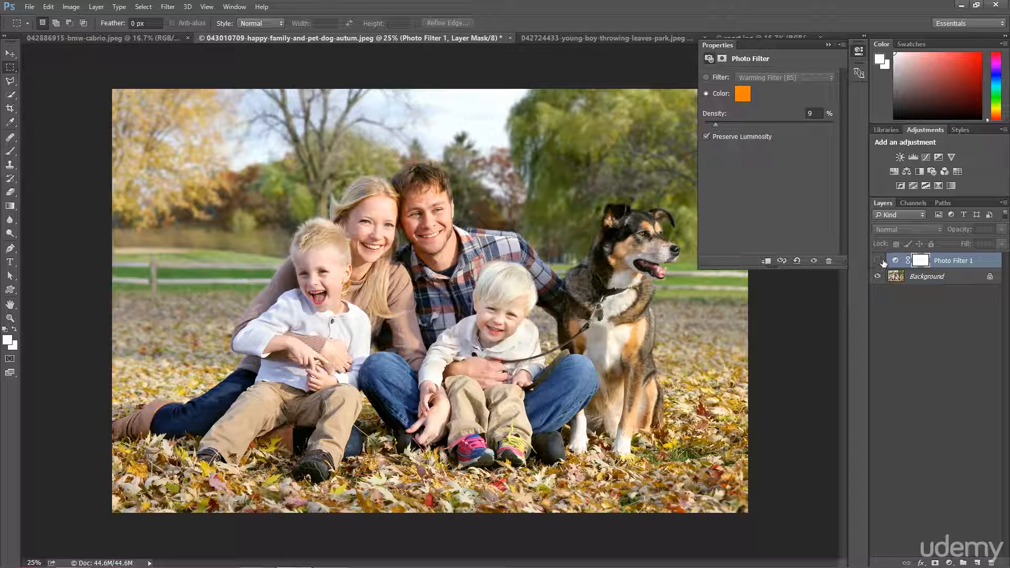
left_click(877, 261)
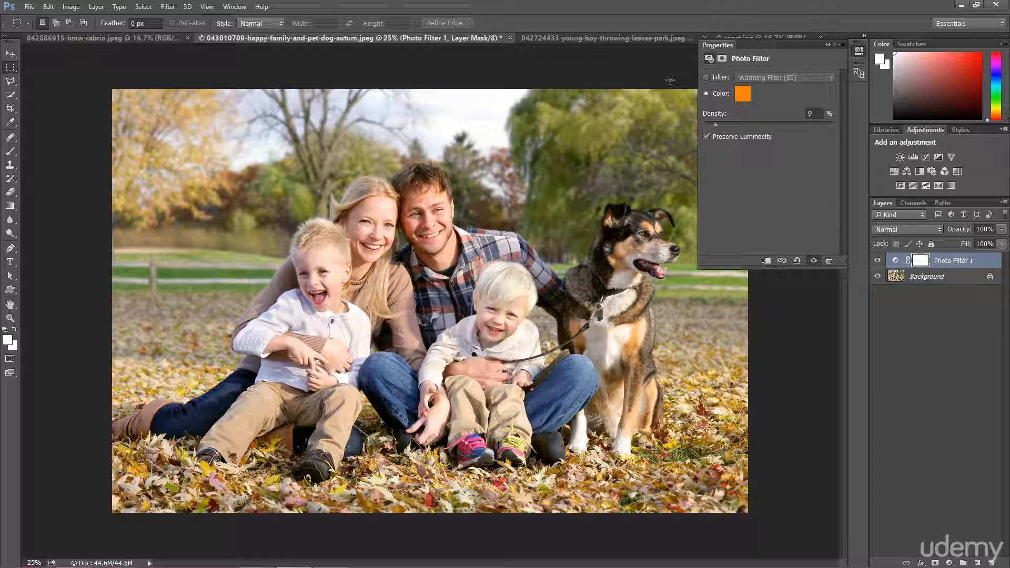
left_click_drag(716, 125, 782, 124)
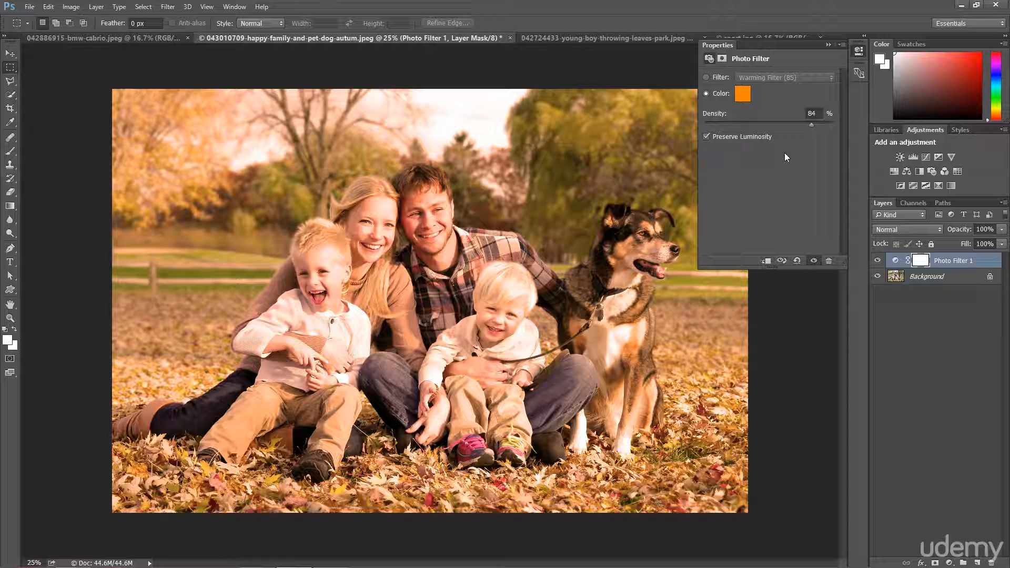
Set the photo filter's density to 28% and hide the Photo Filter 1 layer
left_click(729, 123)
left_click(736, 124)
left_click(739, 125)
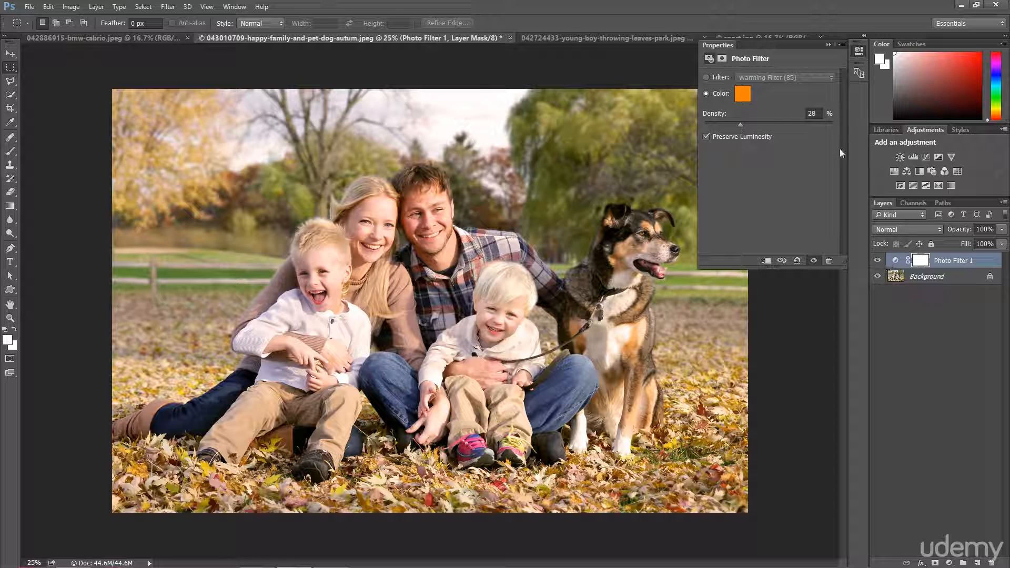
left_click(829, 46)
left_click(877, 260)
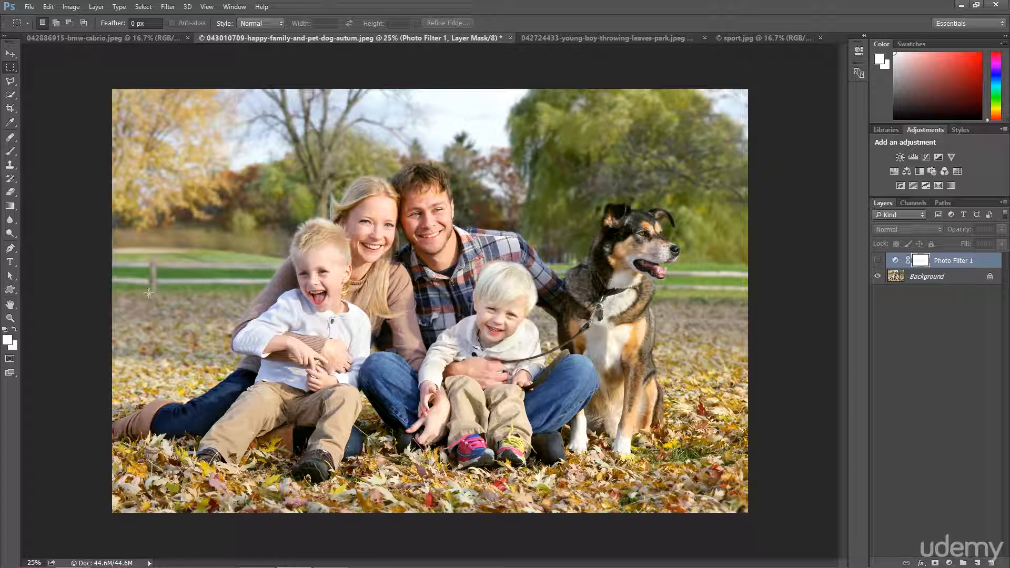
Switch to the 042886915-bmw-cabrio.jpeg image and display its list of color channels
left_click(93, 41)
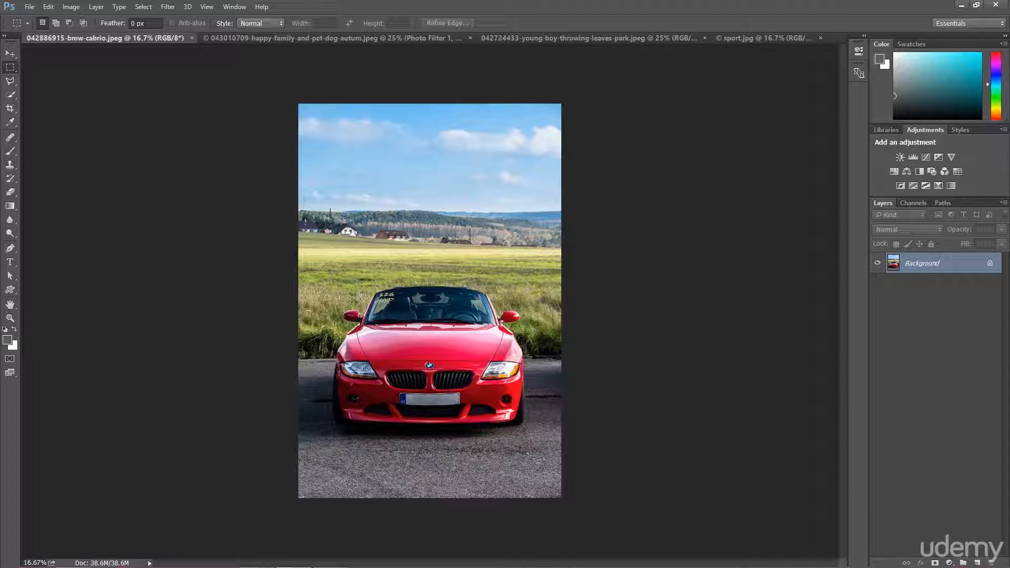
left_click(908, 202)
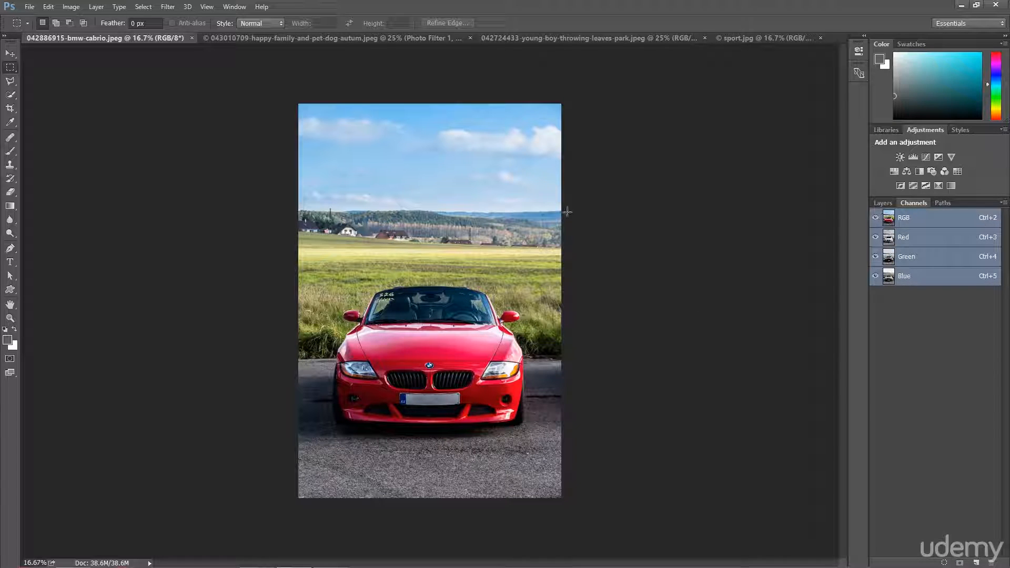
left_click(882, 204)
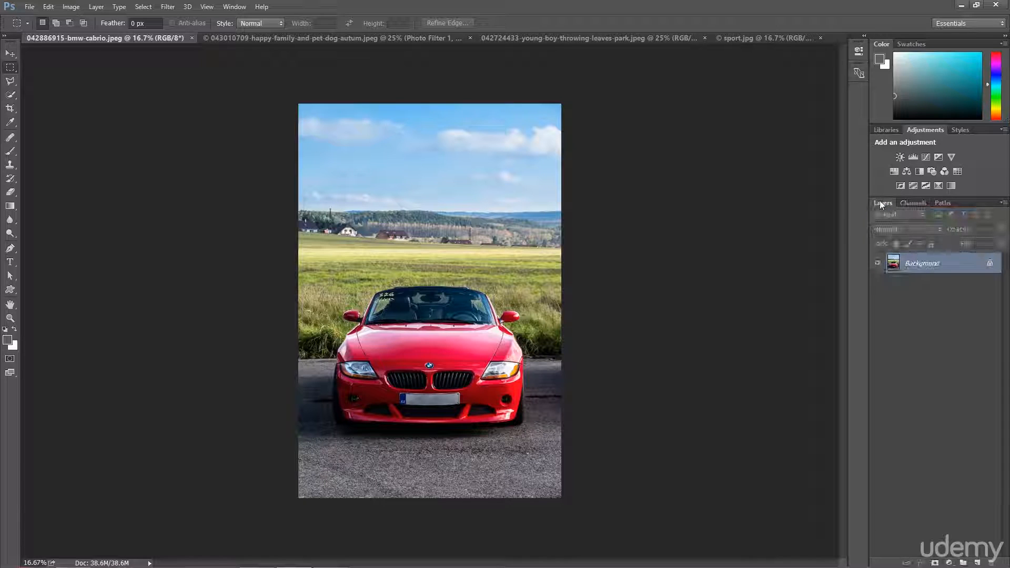
left_click(910, 203)
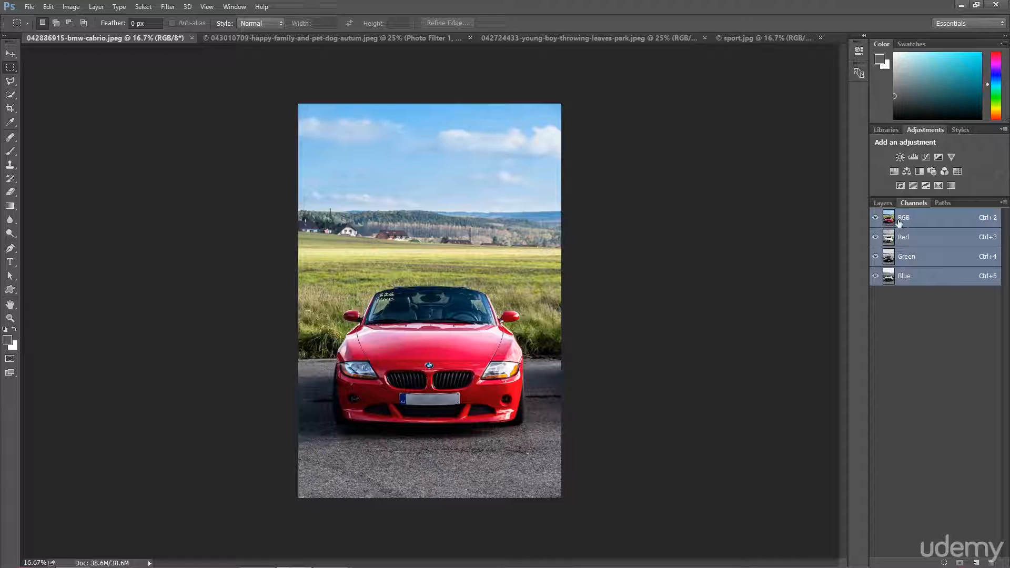
View the car image with the red and green channels hidden, and restore the full RGB composite
left_click(876, 237)
left_click(875, 257)
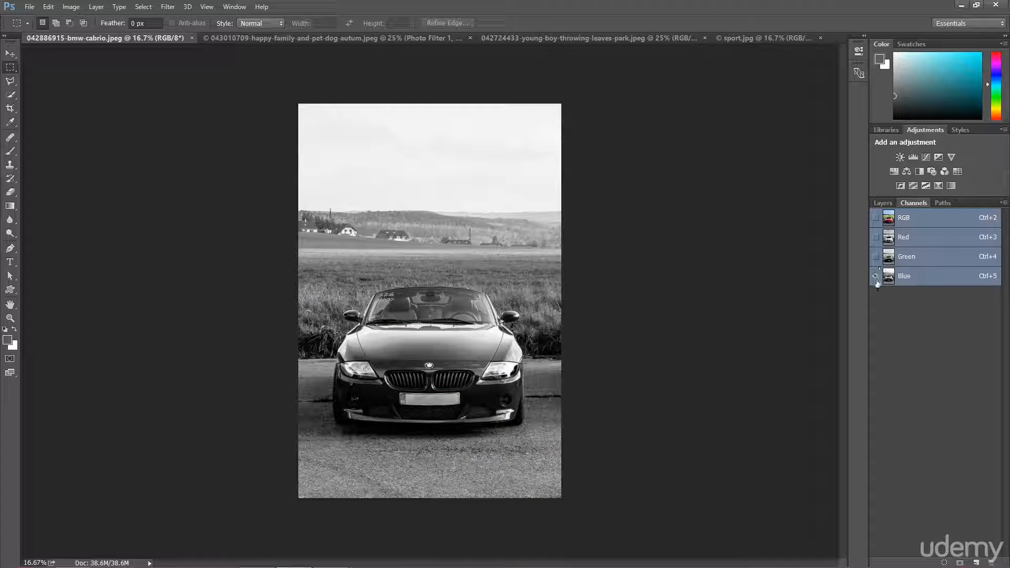
left_click(875, 217)
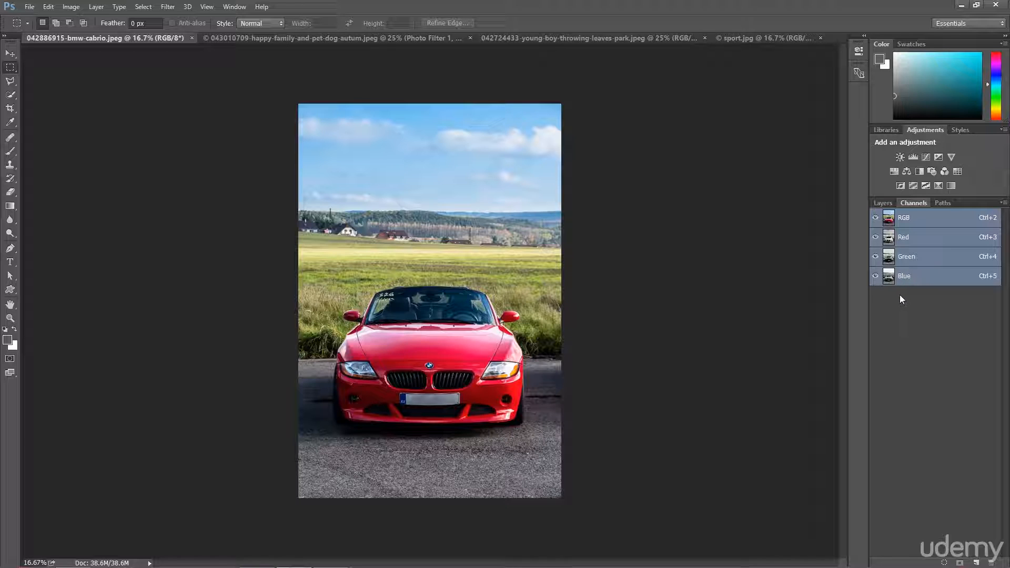
Select the car image's red channel and display it alone, with green and blue hidden
left_click(912, 242)
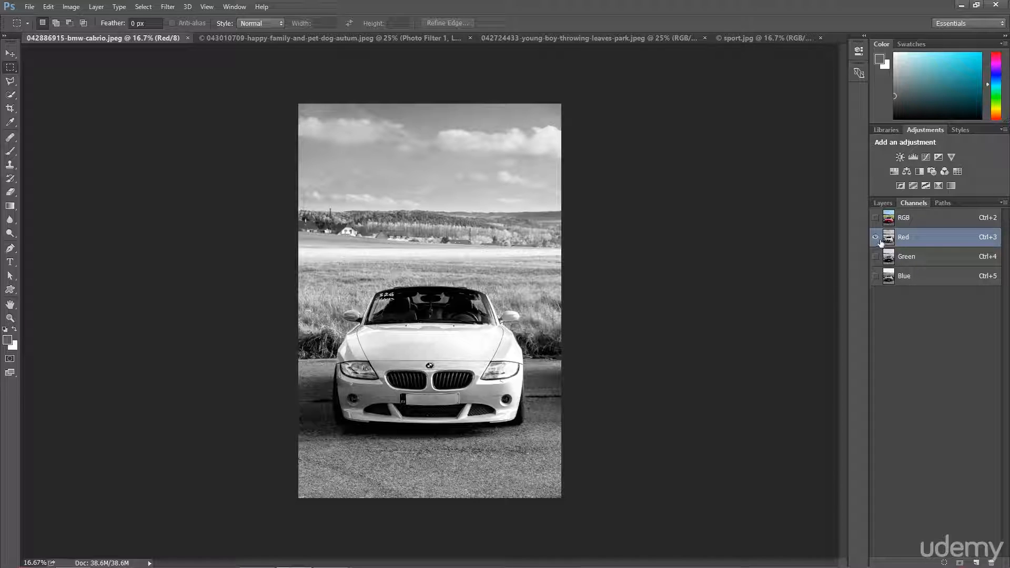
left_click(877, 222)
left_click(887, 258)
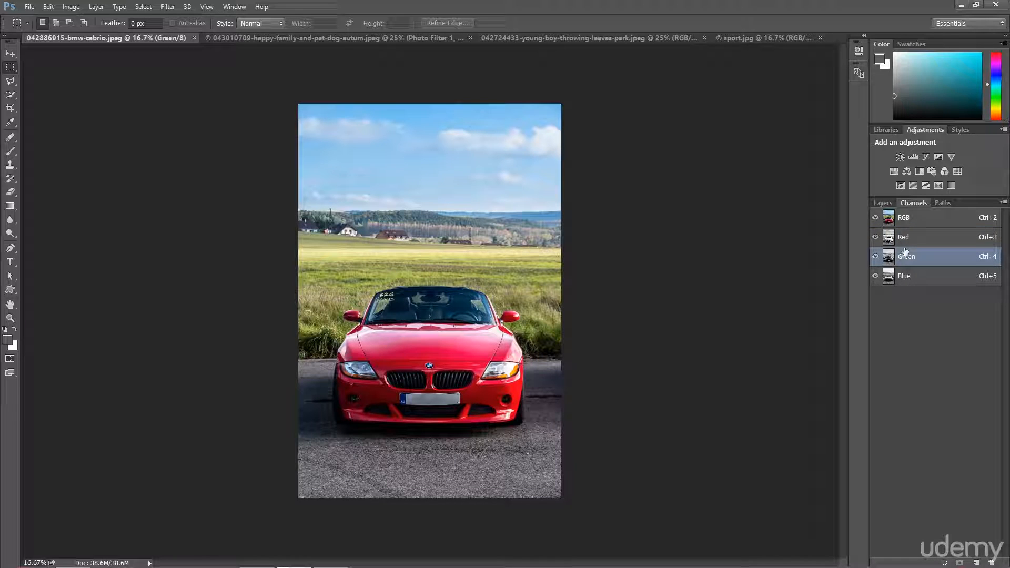
left_click(903, 243)
left_click(876, 275)
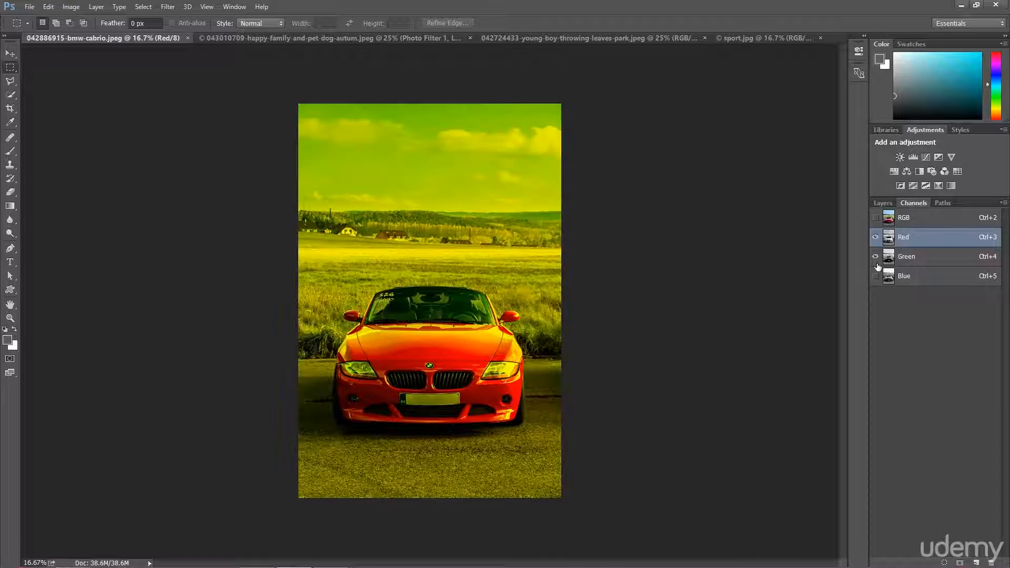
left_click(875, 256)
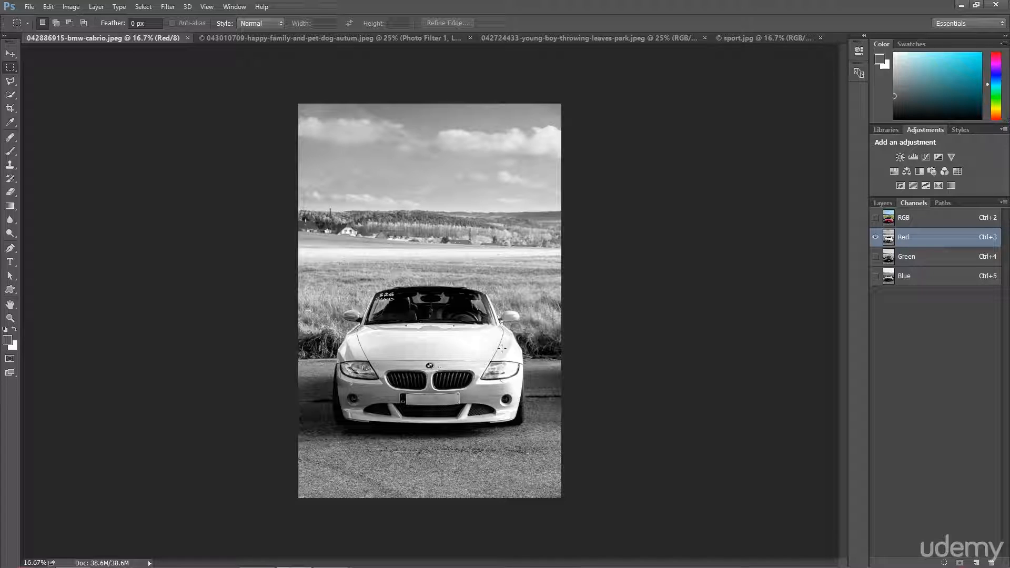
Select the car image's green channel and display it alone in place of red
left_click(876, 258)
left_click(889, 262)
left_click(876, 237)
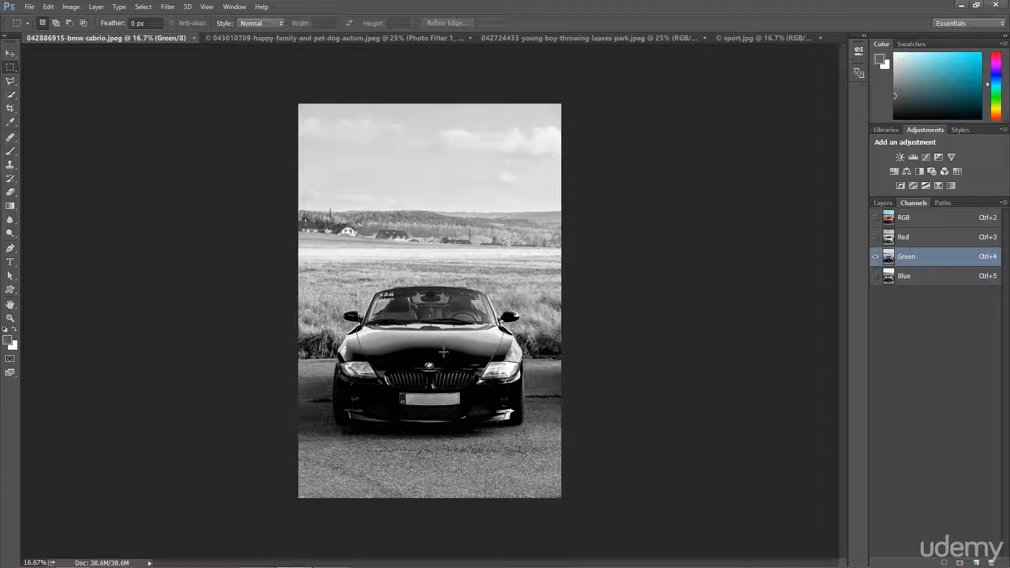
Display only the car image's blue channel in place of green and select it
left_click(875, 276)
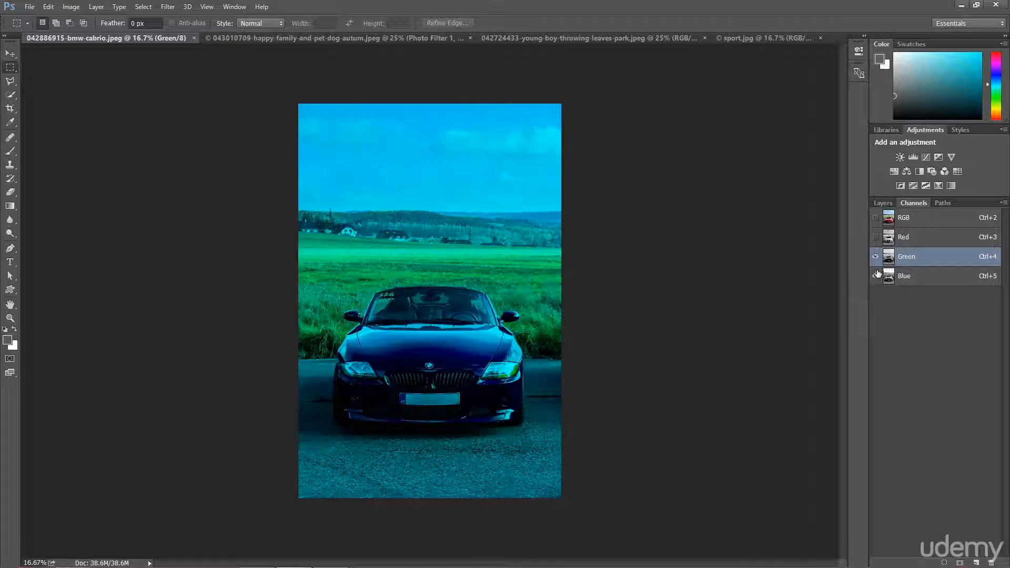
left_click(875, 257)
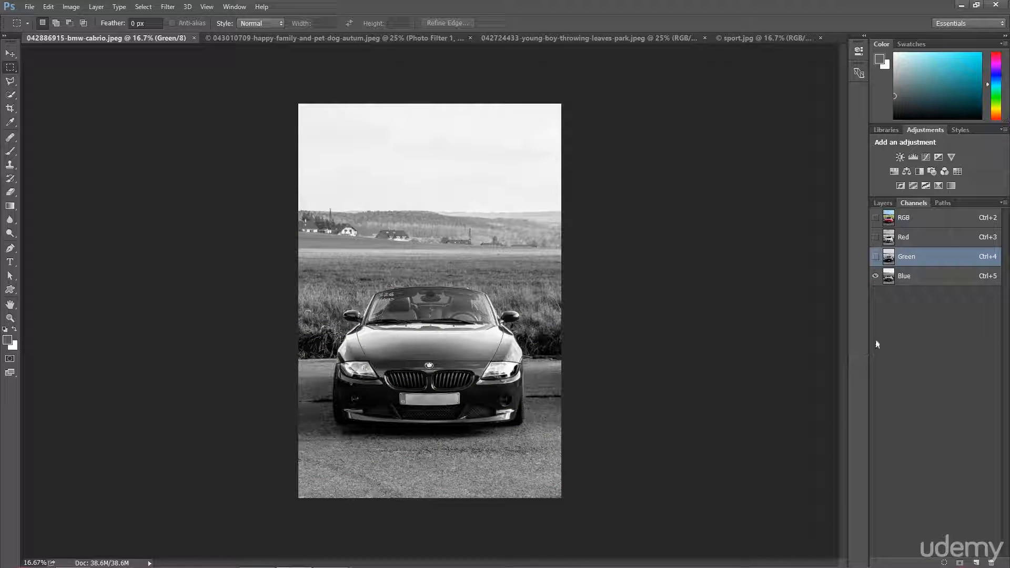
left_click(897, 279)
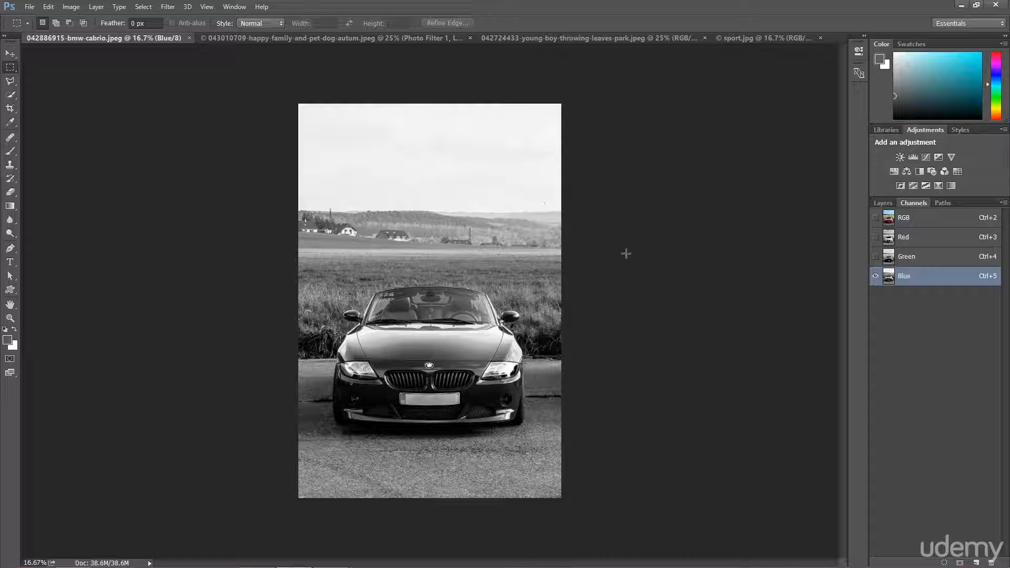
Display only the car image's green channel in place of blue and select it
left_click(875, 256)
left_click(876, 275)
left_click(905, 257)
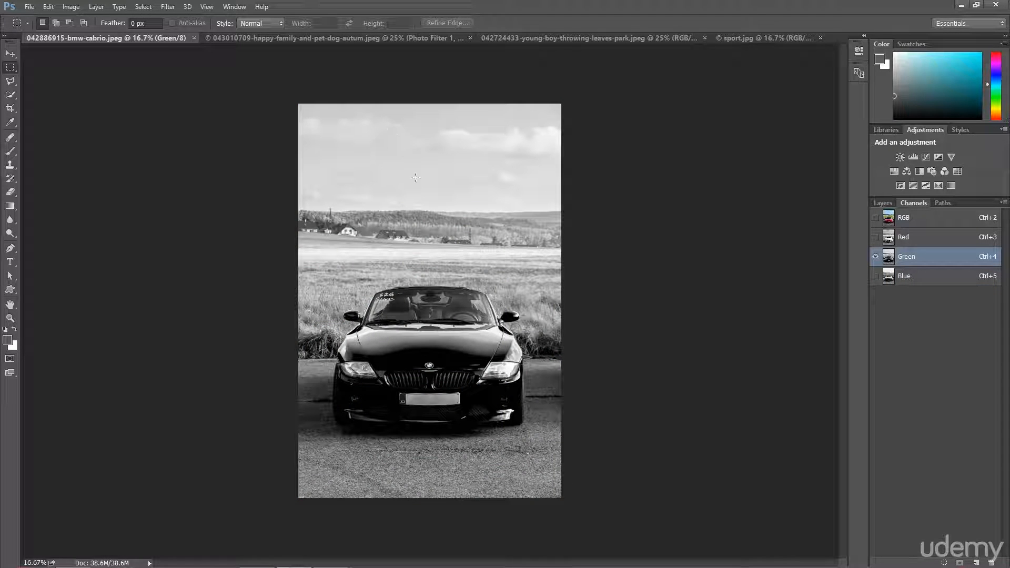
Compare the car image's red, green and blue channels by displaying each one alone, and restore the full RGB composite
left_click(875, 237)
left_click(875, 256)
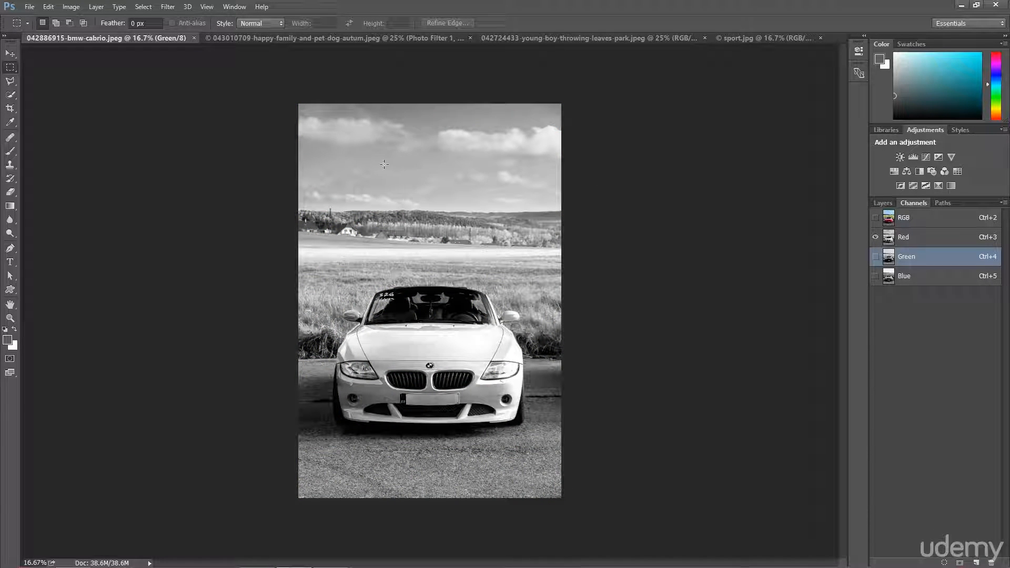
left_click(875, 257)
left_click(875, 241)
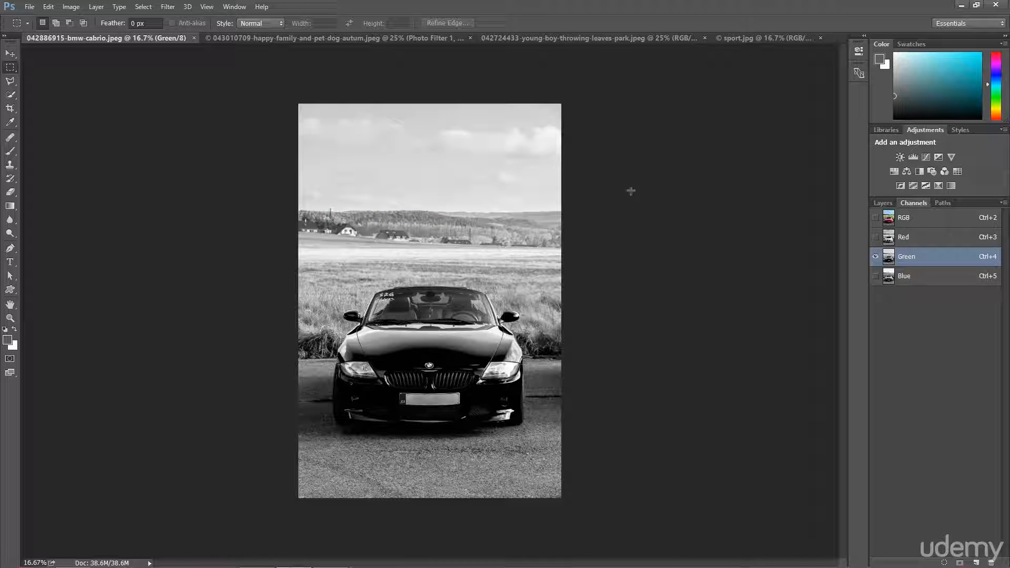
left_click(875, 276)
left_click(875, 257)
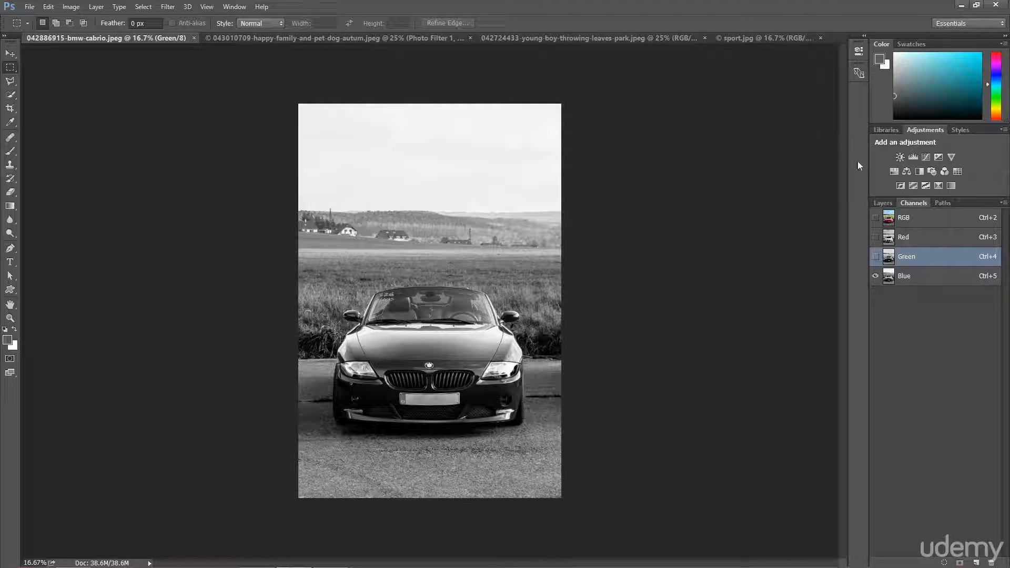
left_click(875, 257)
left_click(875, 237)
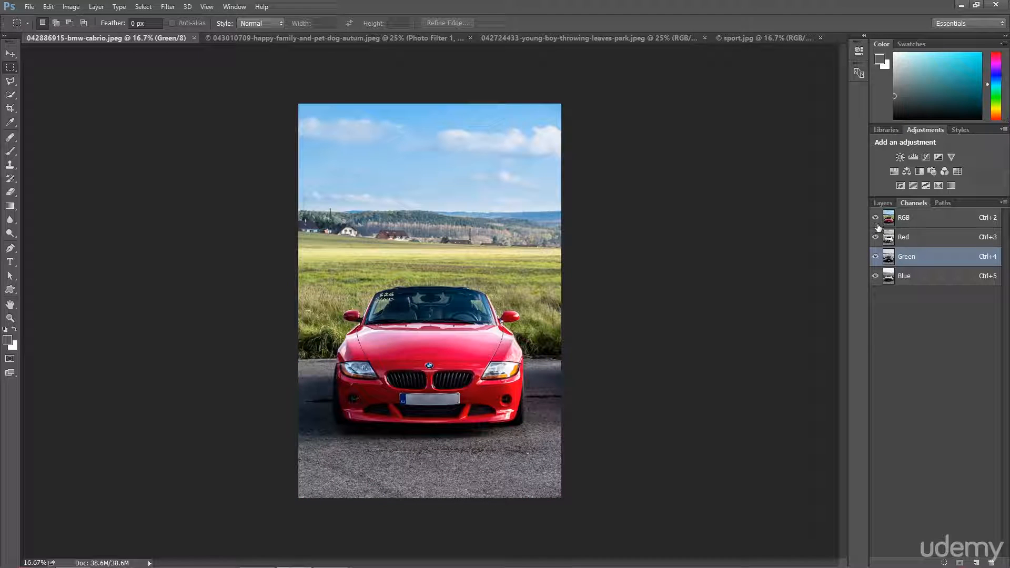
Add a Channel Mixer adjustment layer above the car image's Background layer
left_click(880, 204)
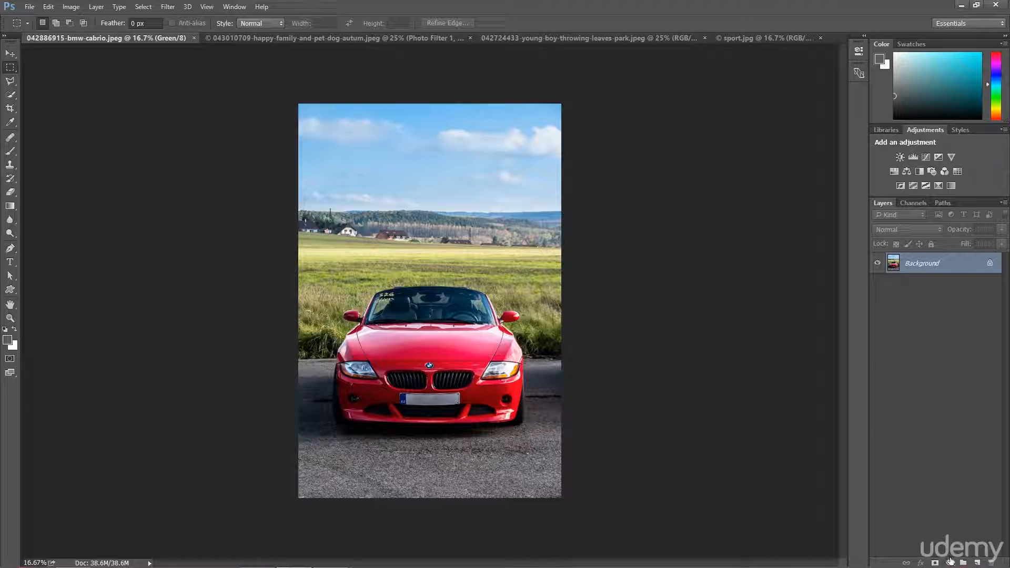
left_click(950, 562)
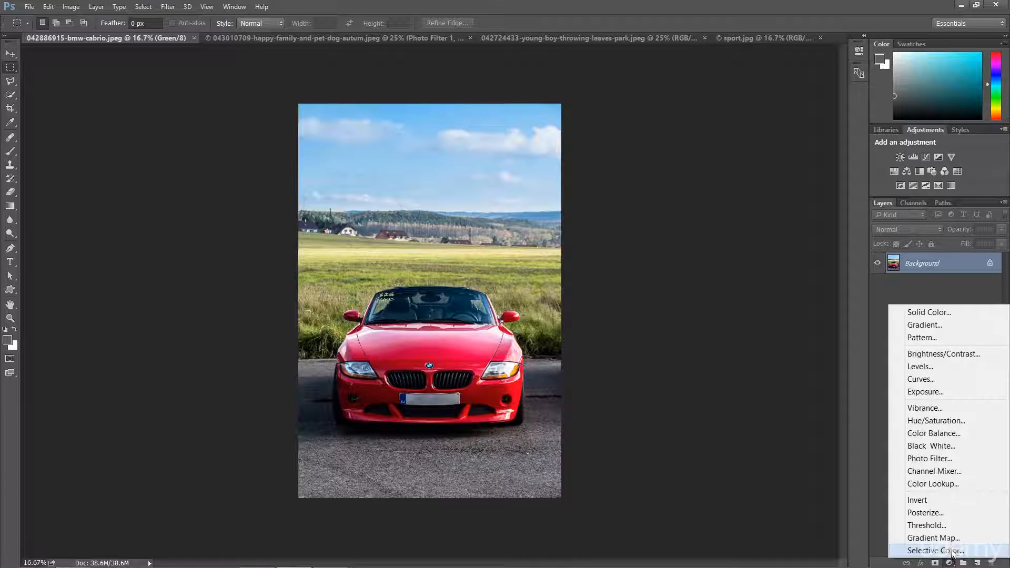
left_click(942, 472)
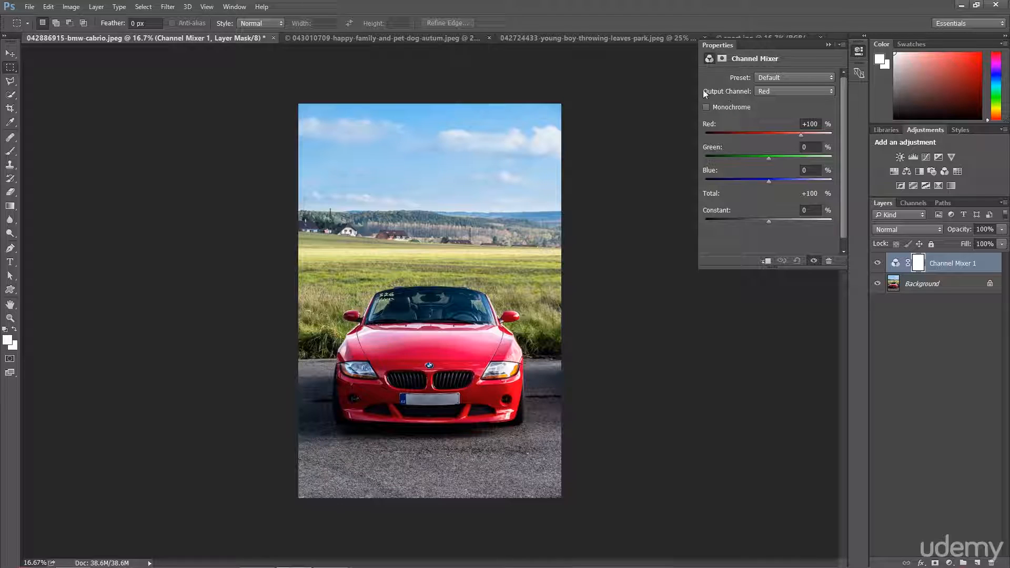
Examine the Channel Mixer settings for the Red, Green and Blue output channels, returning to the Red output
left_click(779, 91)
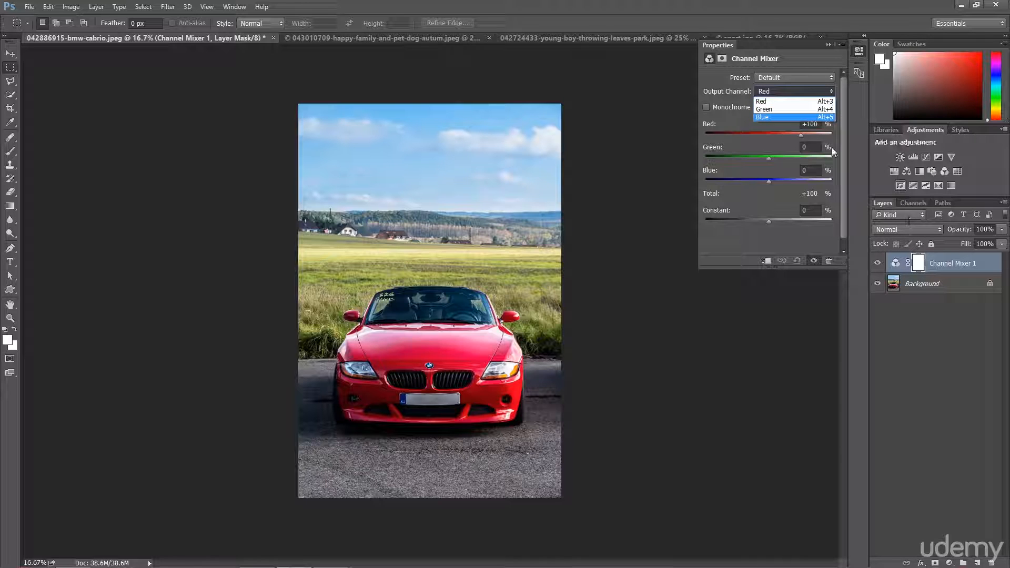
left_click(774, 100)
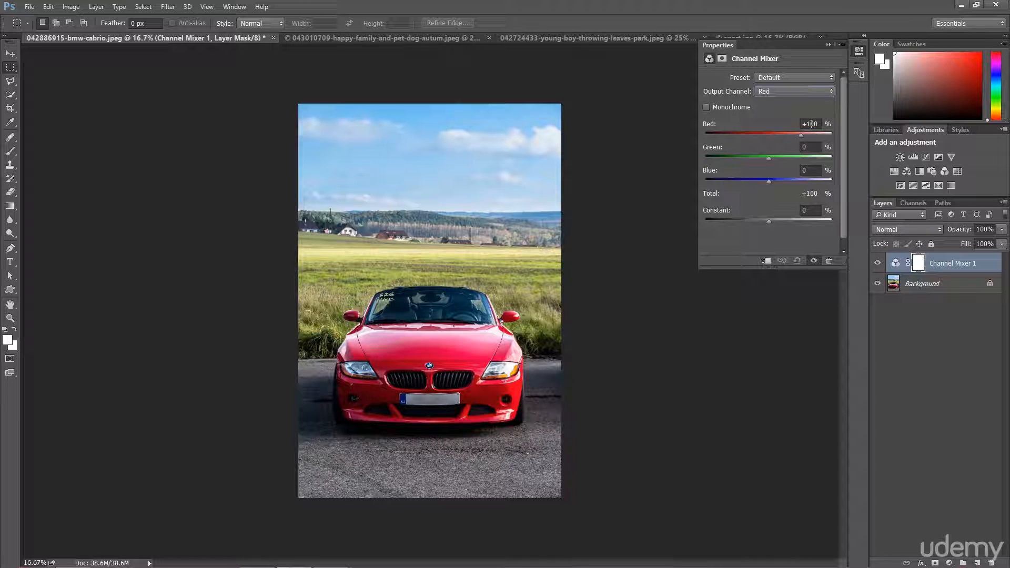
left_click(774, 92)
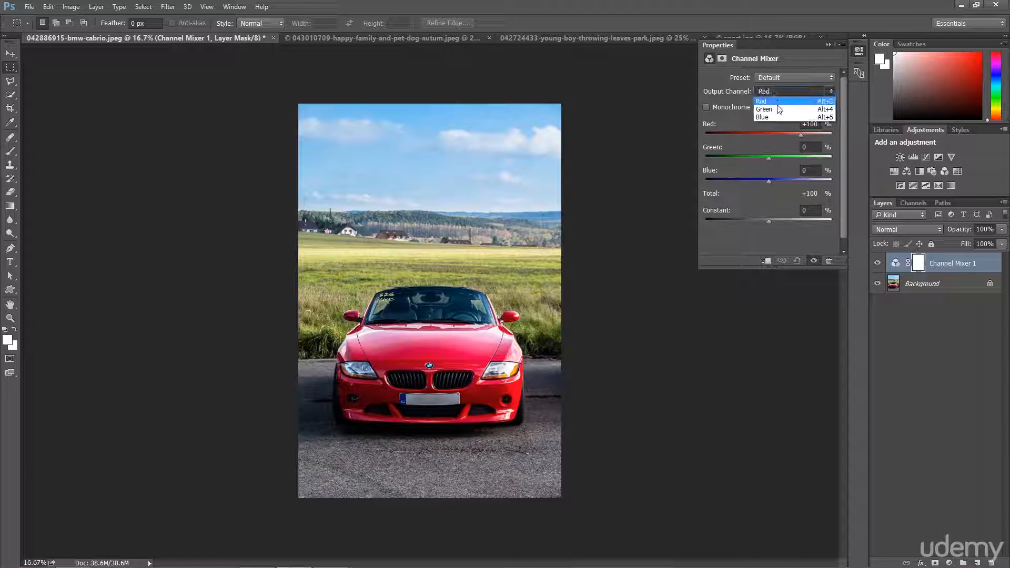
left_click(776, 102)
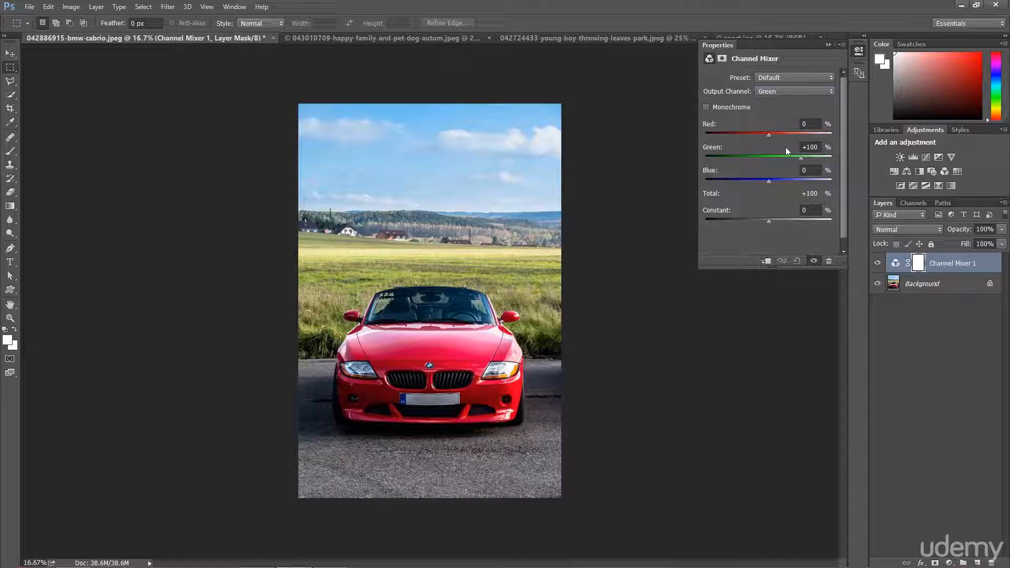
left_click(778, 92)
left_click(775, 115)
left_click(777, 93)
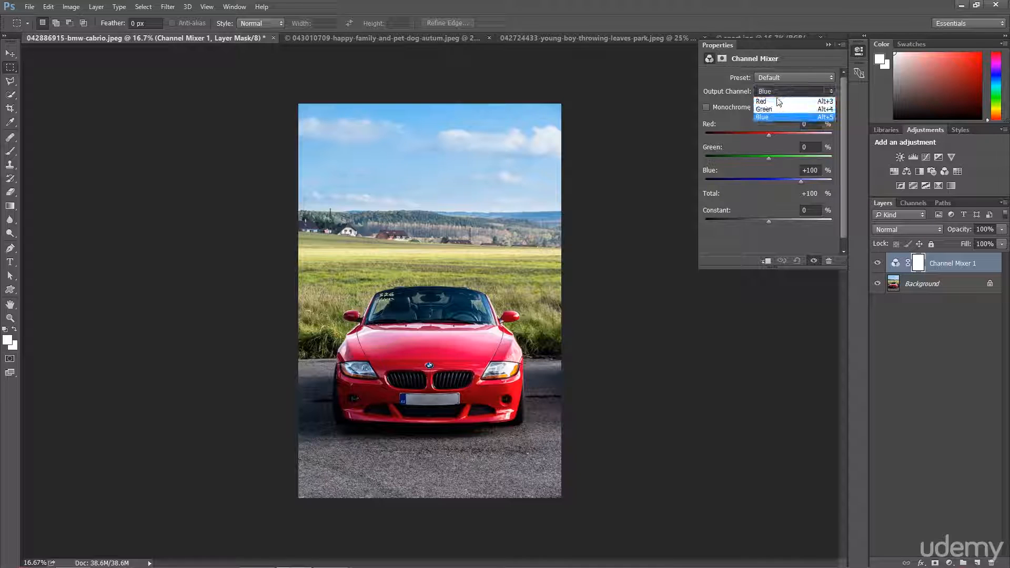
left_click(777, 98)
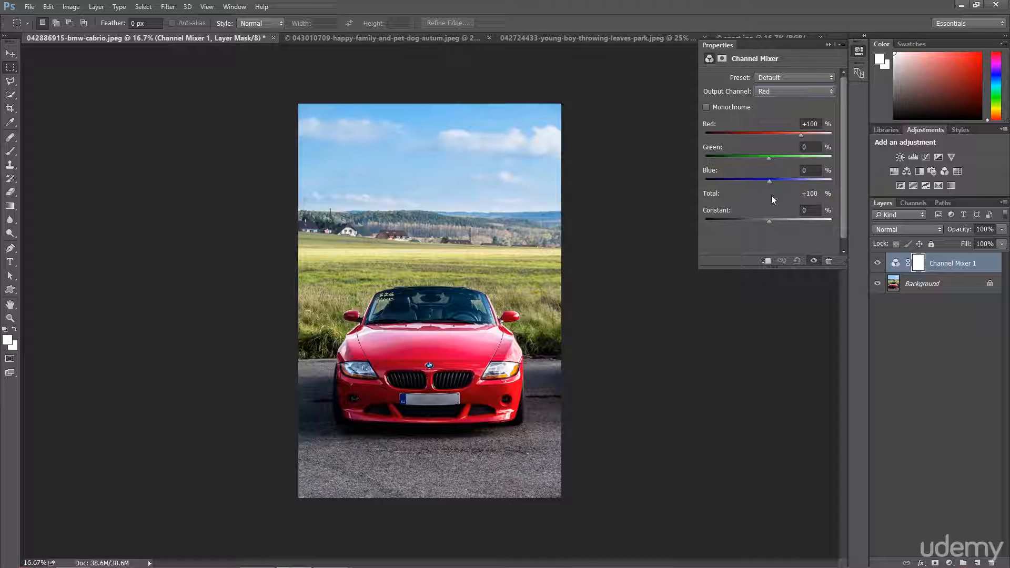
Try Red values of +200% and -200% in the Red output channel, and reset Red to 100%
left_click(801, 136)
left_click(802, 136)
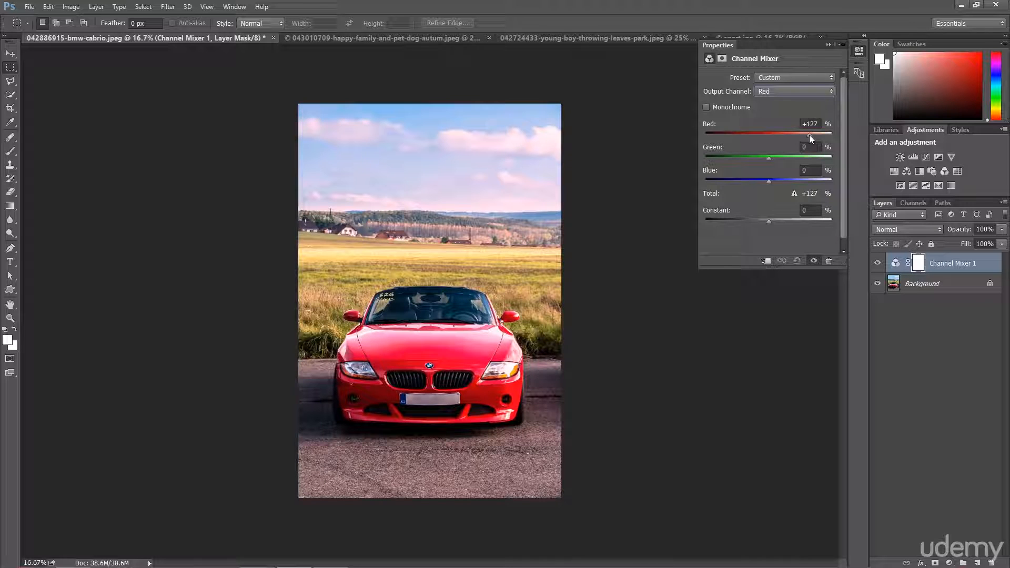
left_click_drag(800, 136, 811, 136)
left_click_drag(811, 134, 848, 138)
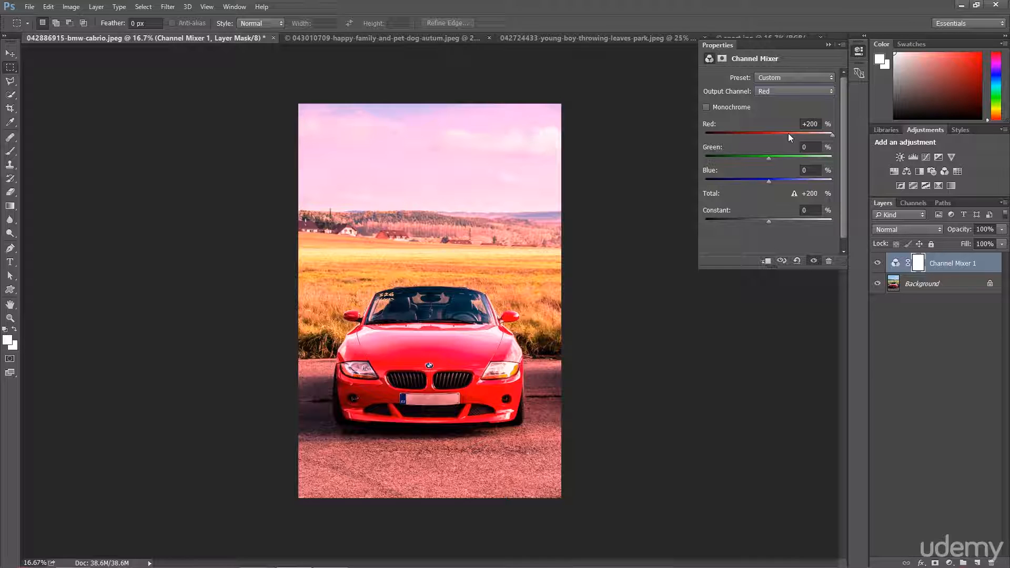
left_click_drag(790, 131, 699, 143)
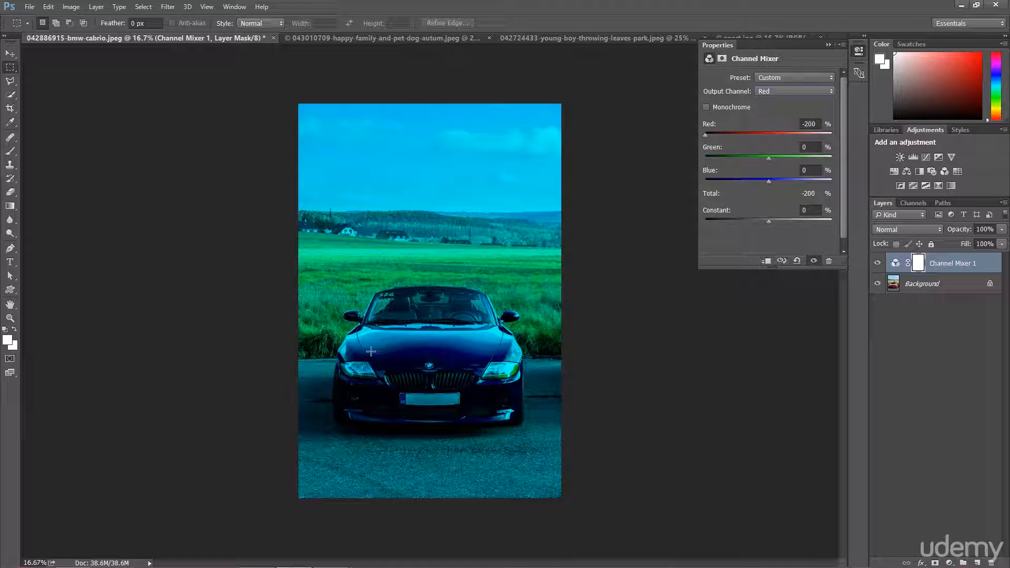
double_click(814, 124)
type("100")
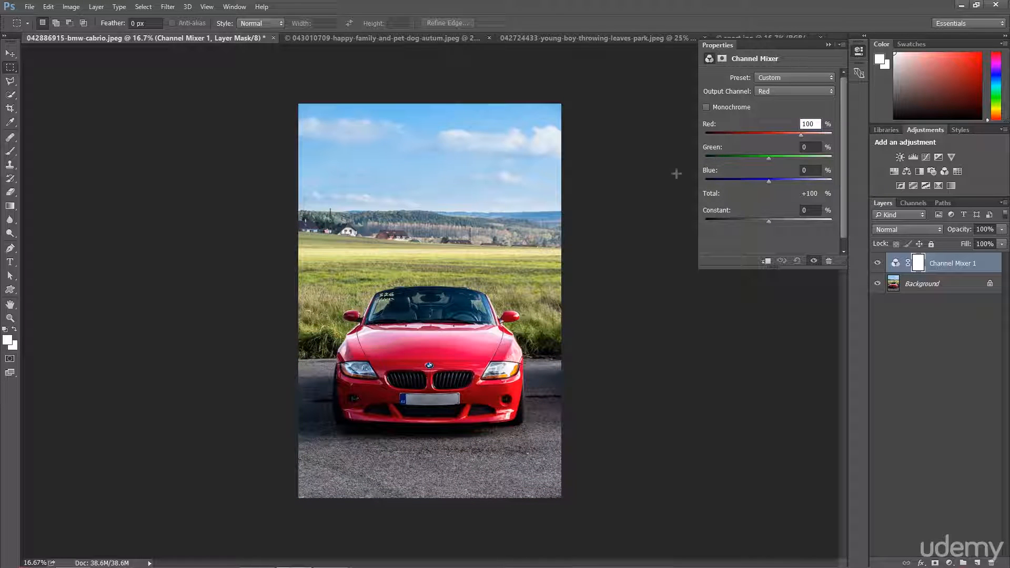
Try a Green value of +200% in the Red output channel, and reset Green to 0%
left_click_drag(769, 158, 829, 160)
left_click_drag(791, 157, 835, 156)
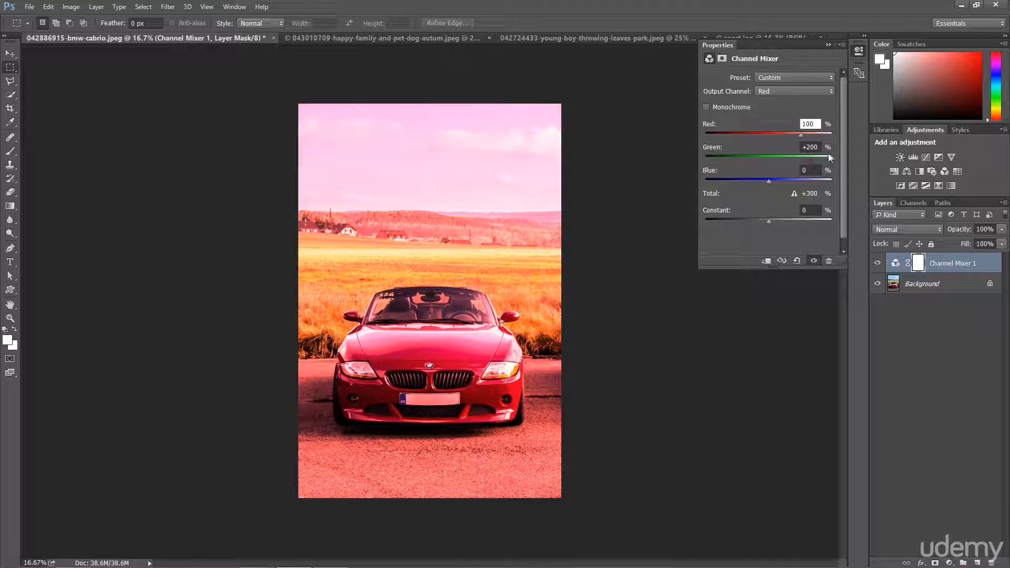
mouse_move(831, 156)
left_mouse_down()
mouse_move(693, 153)
mouse_move(757, 162)
mouse_move(837, 151)
left_mouse_up()
key("Tab")
key("BackSpace")
key("BackSpace")
key("BackSpace")
key("BackSpace")
type("0")
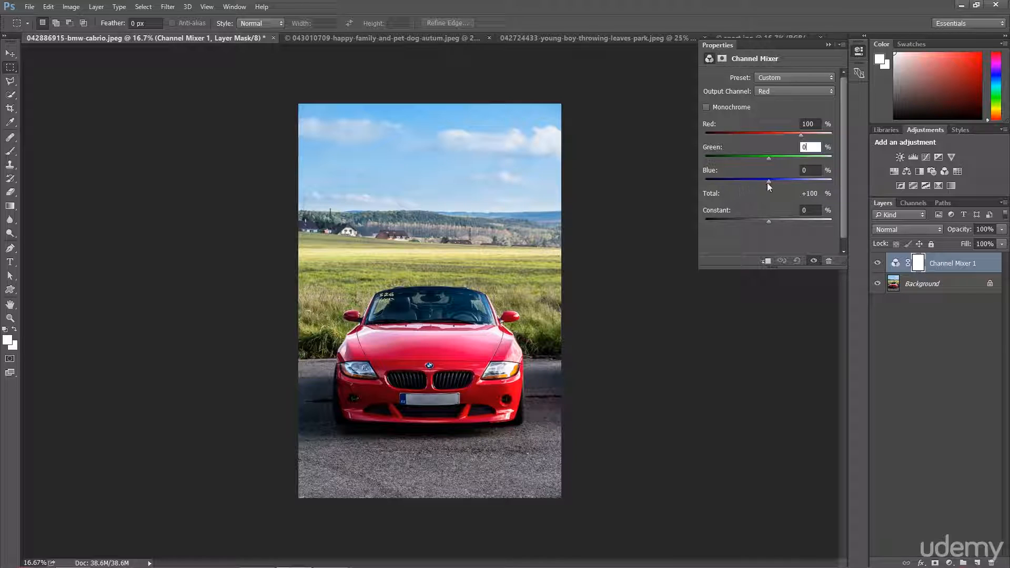
Try a Blue value of +200% in the Red output channel, and reset Blue to 0%
left_click_drag(767, 182, 859, 170)
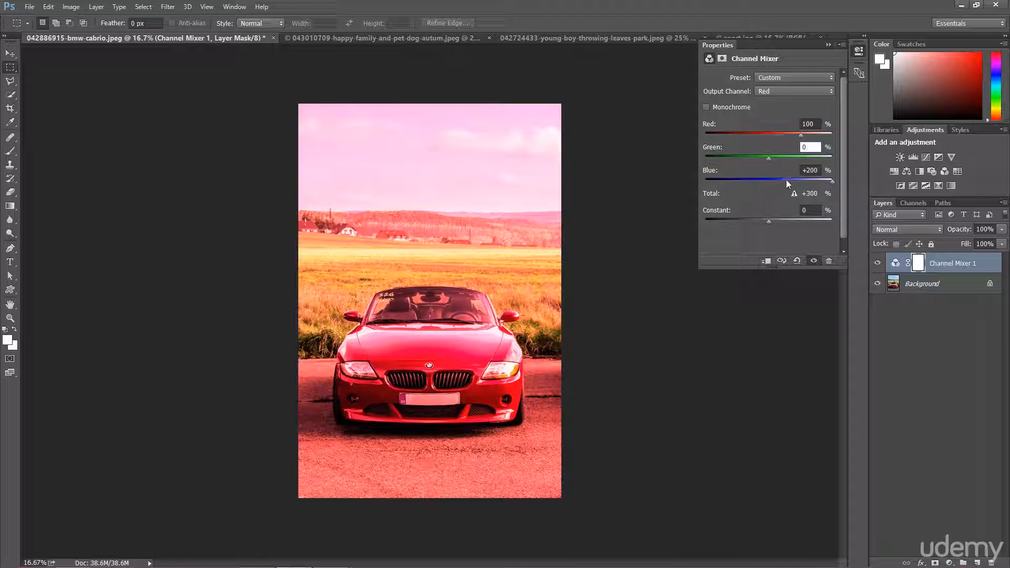
left_click(821, 170)
left_click_drag(816, 170, 779, 169)
type("0")
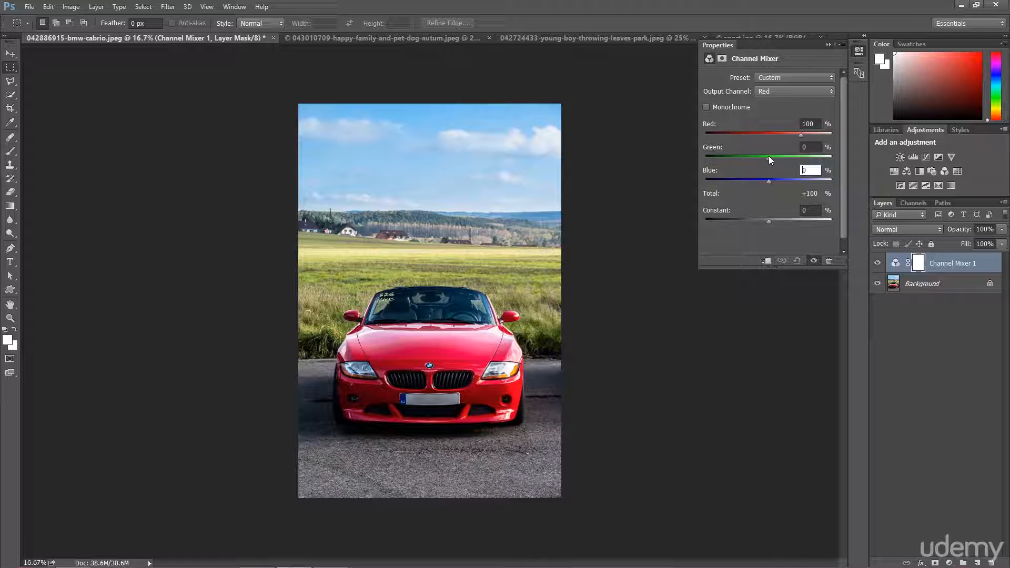
Set the Red output's Green value to +200% and stamp the visible result into a new layer
left_click_drag(769, 156, 836, 153)
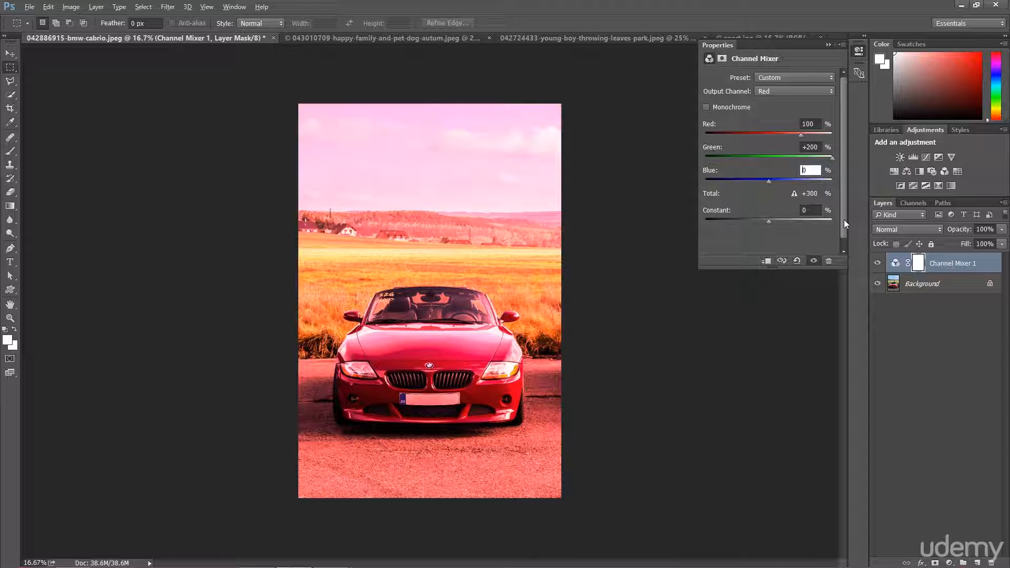
type("É")
left_click(924, 262)
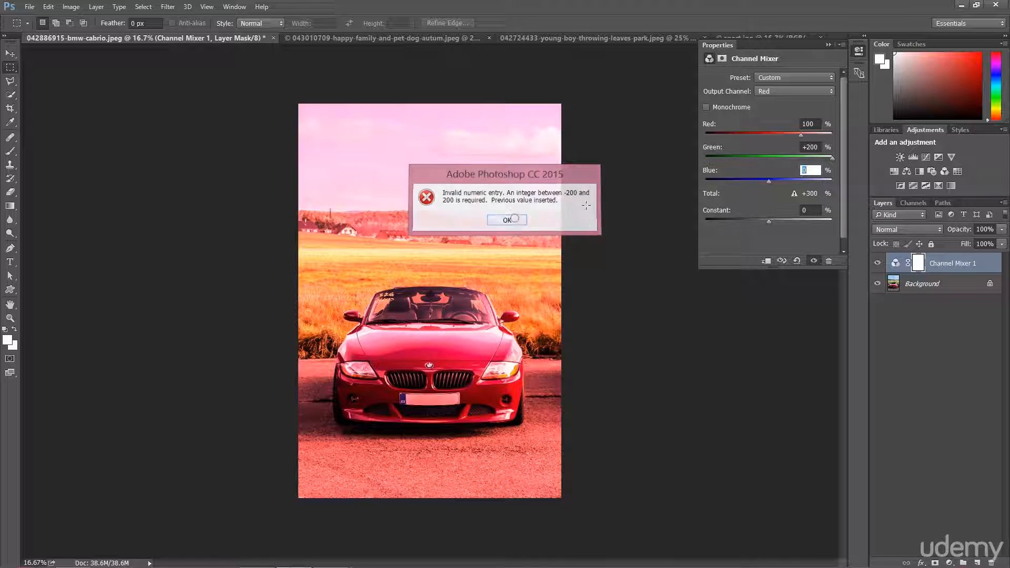
left_click(508, 220)
left_click(915, 265)
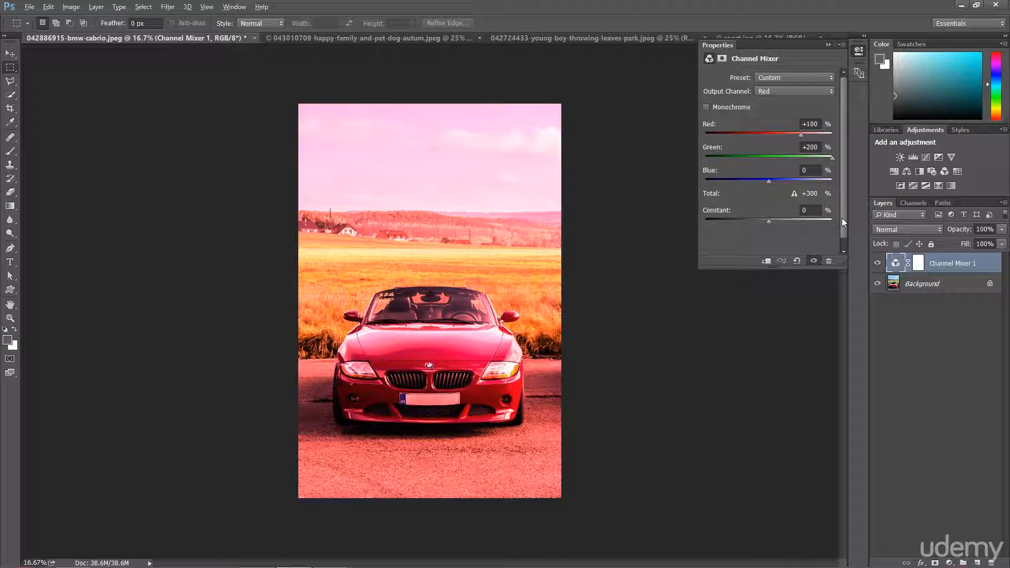
key("ctrl+shift+alt+e")
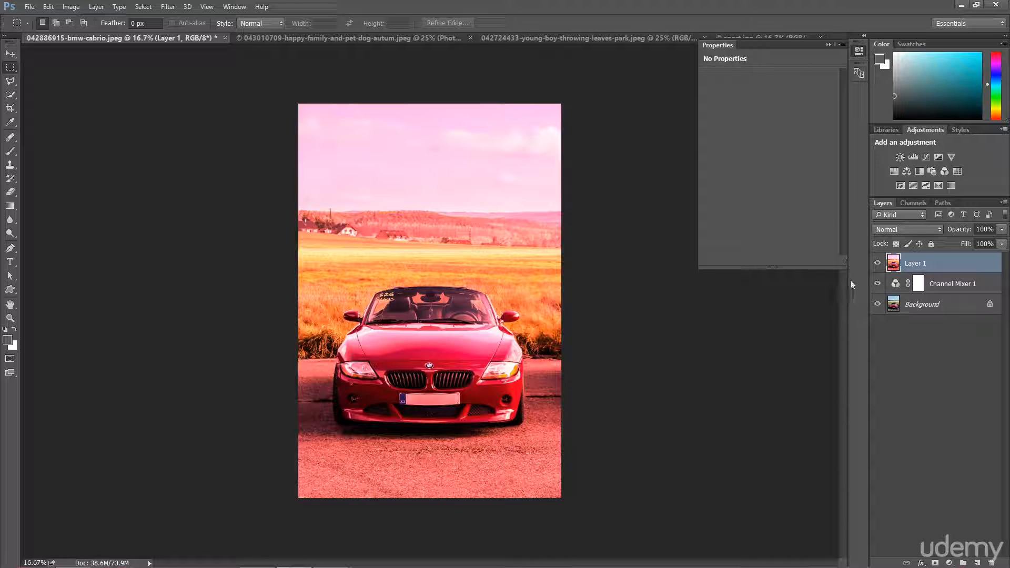
Hide Layer 1 and set the Channel Mixer's Red output to Green 0% and Blue +200%
left_click(877, 263)
left_click(924, 285)
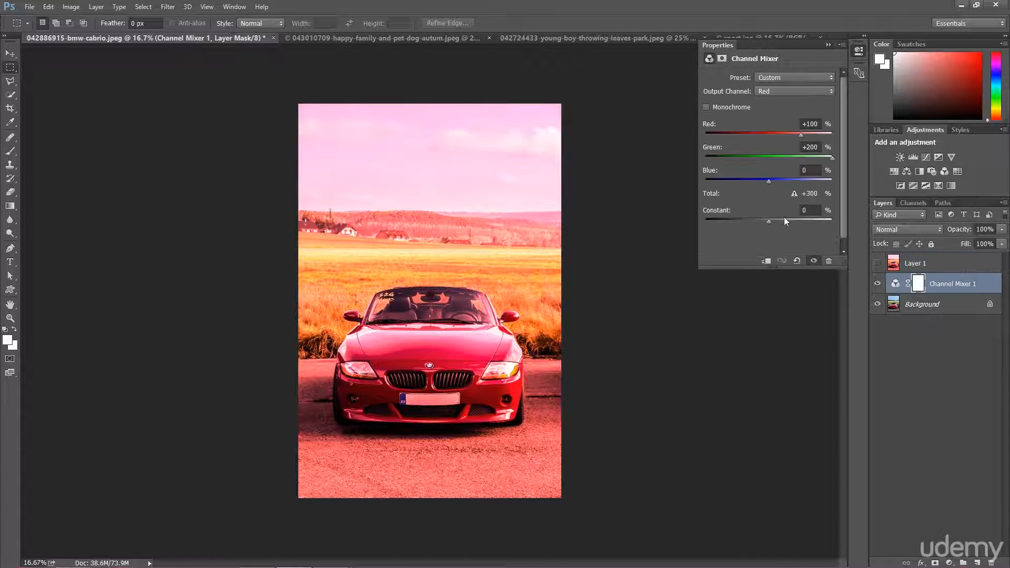
left_click(815, 148)
double_click(815, 148)
type("0")
left_click_drag(769, 182, 843, 181)
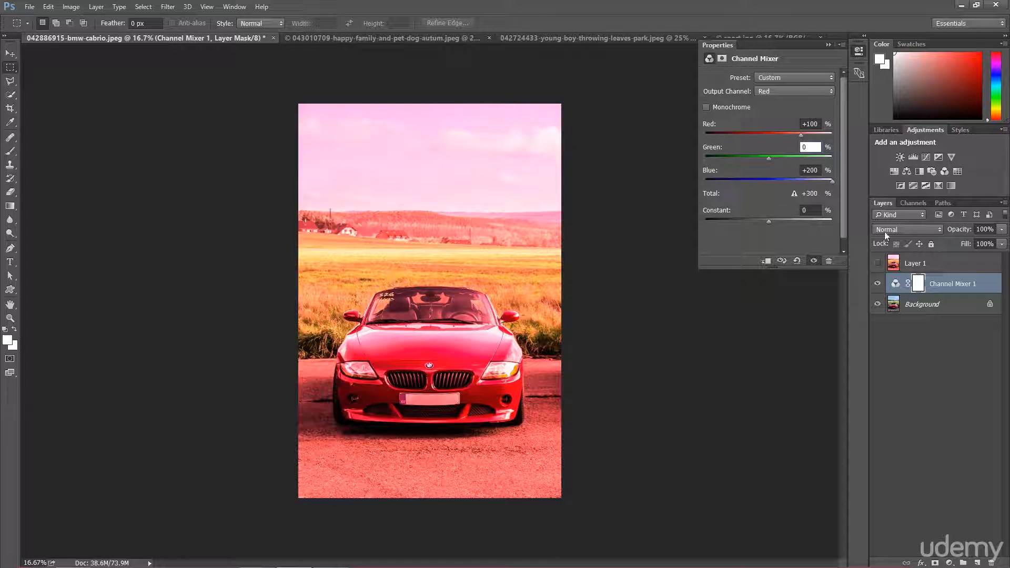
Stamp the visible result into another new layer and compare it with Layer 1 by toggling Layer 1's visibility
left_click(936, 284)
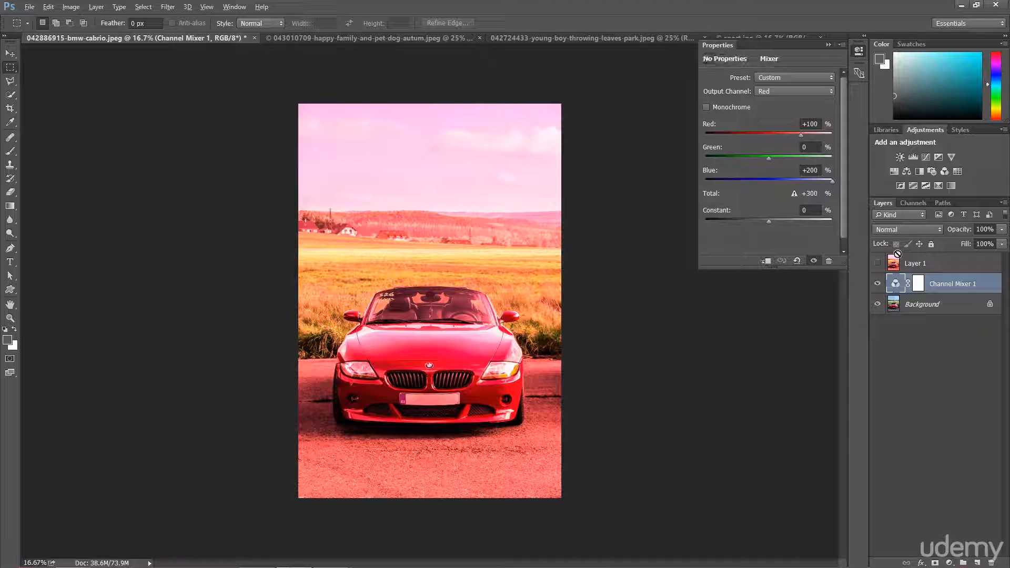
key("ctrl+shift+alt+e")
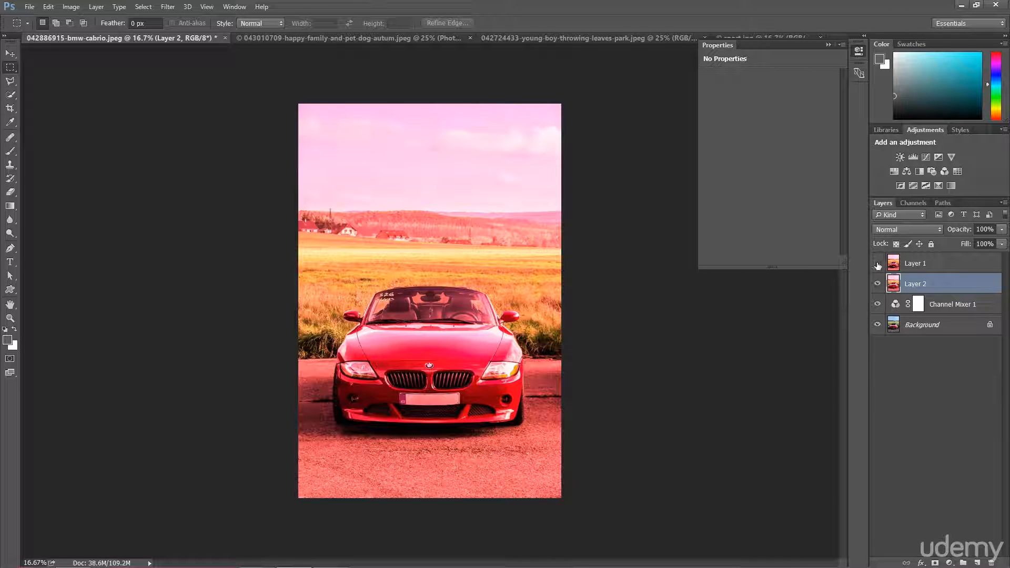
left_click(878, 263)
left_click(877, 263)
left_click(828, 45)
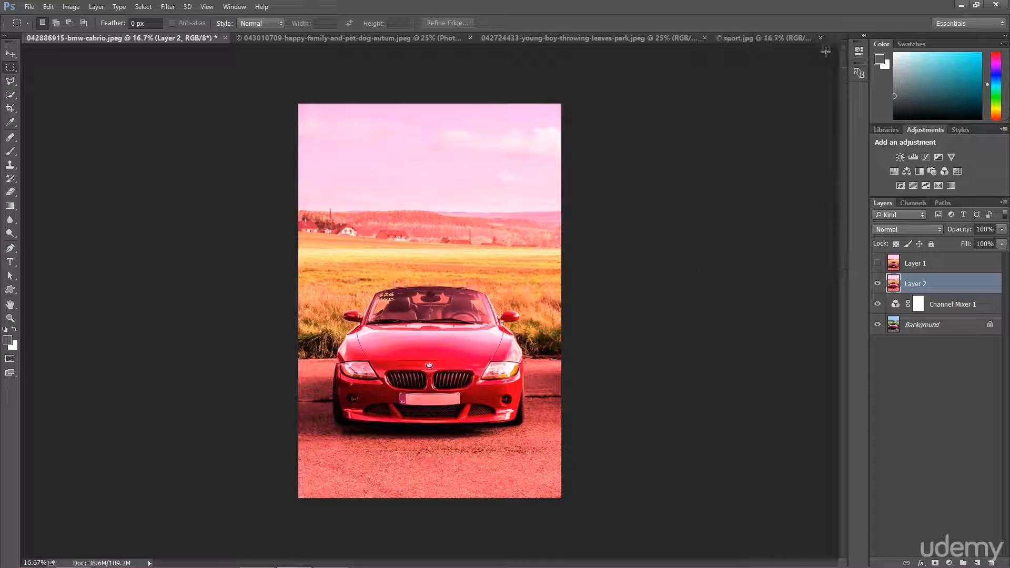
left_click(877, 263)
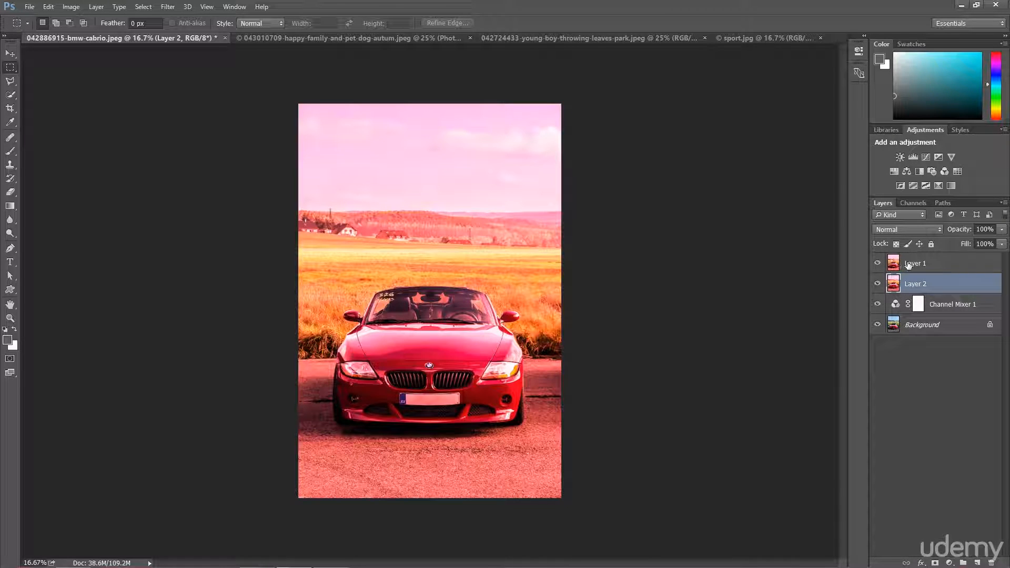
Rename Layer 1 as Green 200
double_click(914, 264)
type("G")
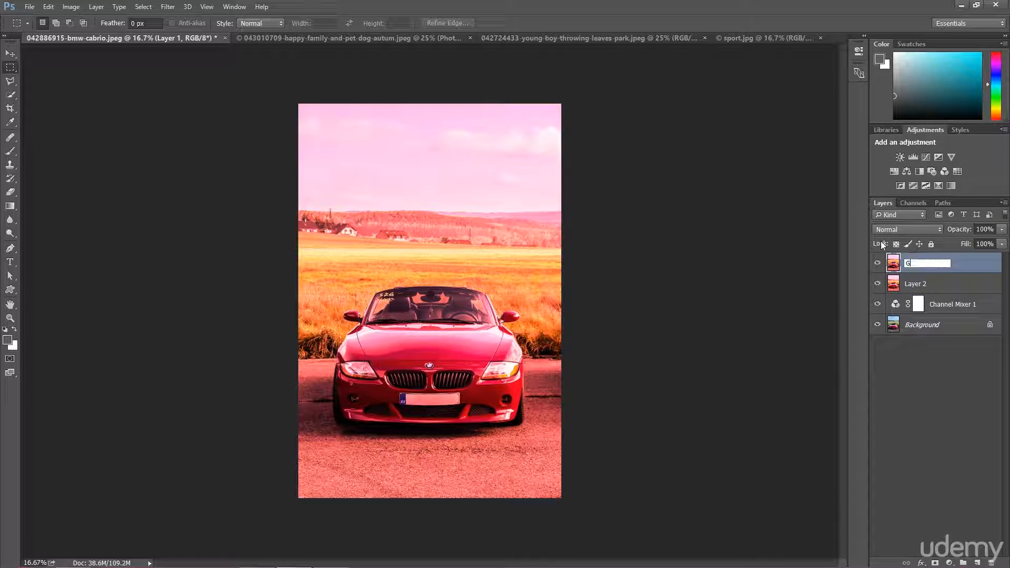
type("reen 200")
key("Return")
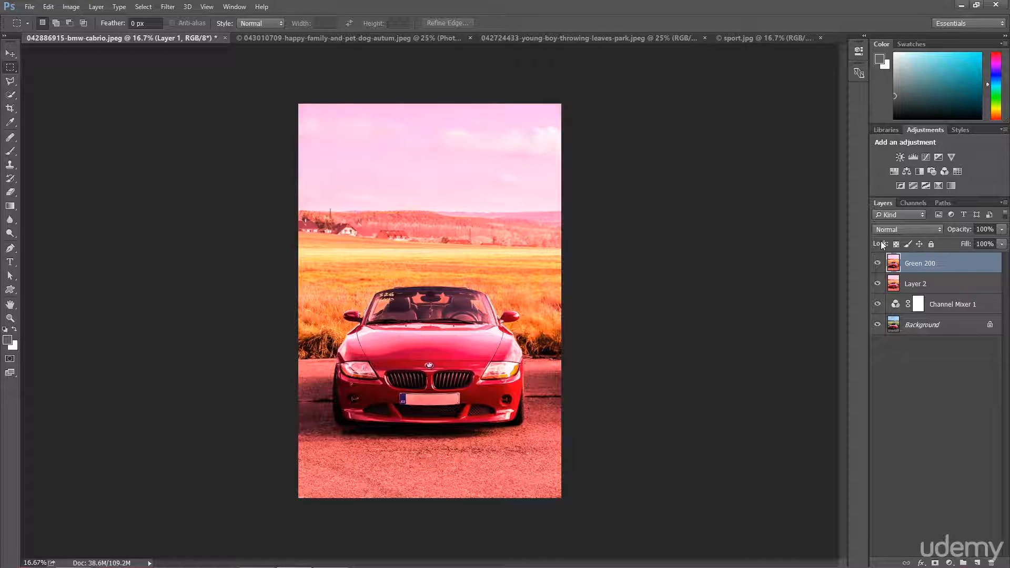
Rename Layer 2 as Blue 200
double_click(902, 283)
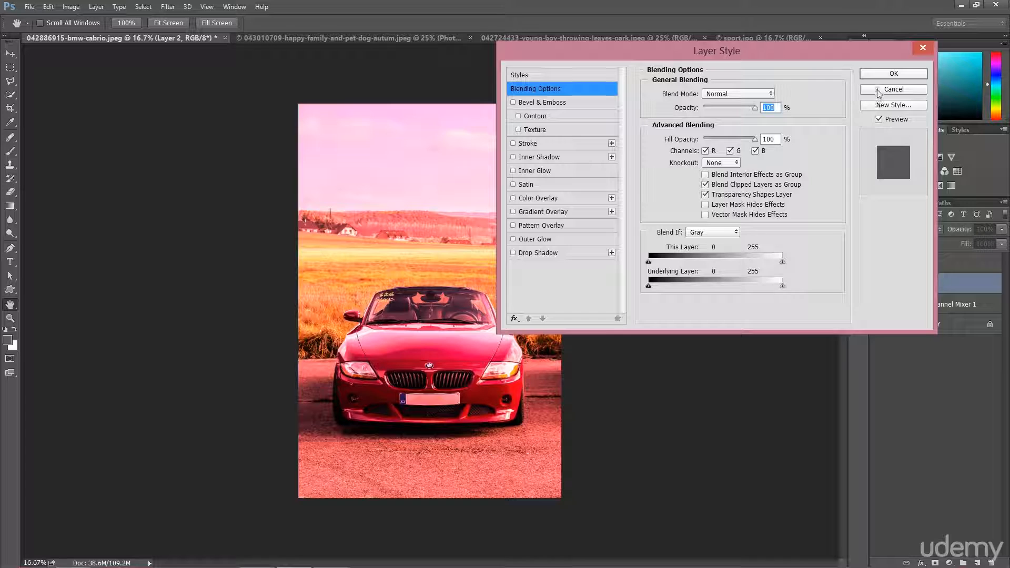
left_click(880, 90)
double_click(914, 283)
type("Bl")
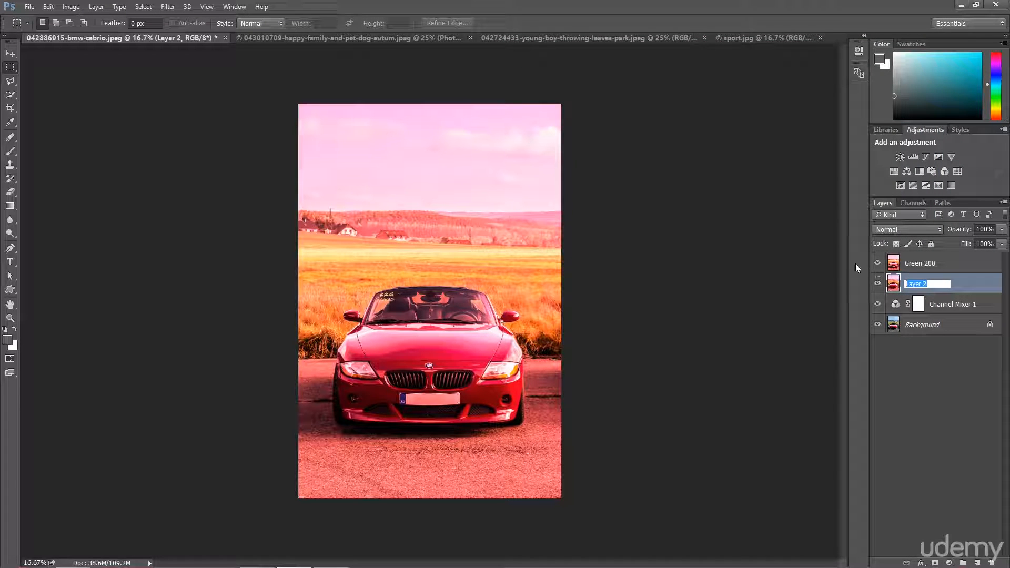
type("ue 200")
key("Return")
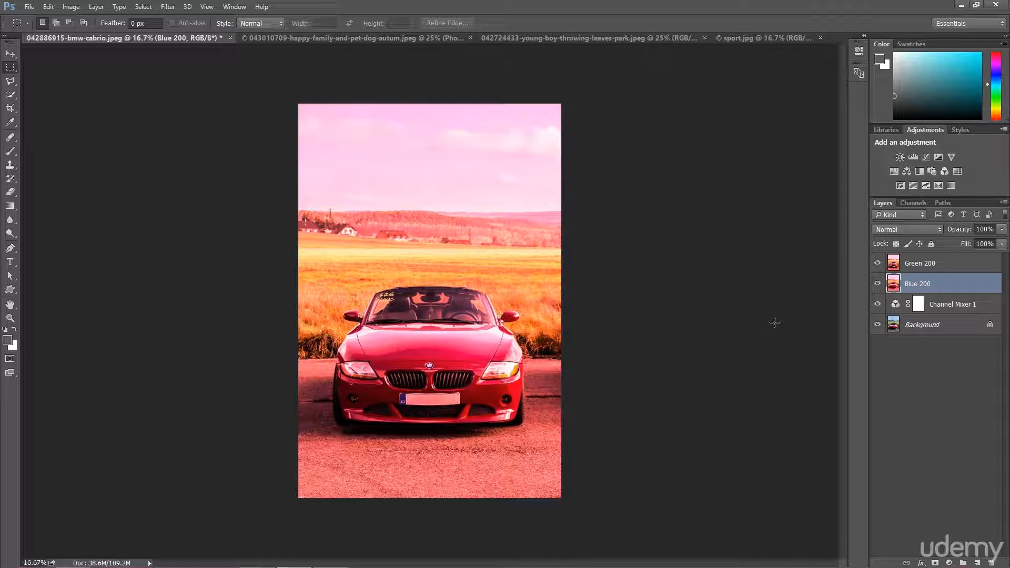
Compare the Green 200 and Blue 200 layers by repeatedly toggling the visibility of Green 200
left_click(879, 266)
left_click(879, 266)
left_click(879, 266)
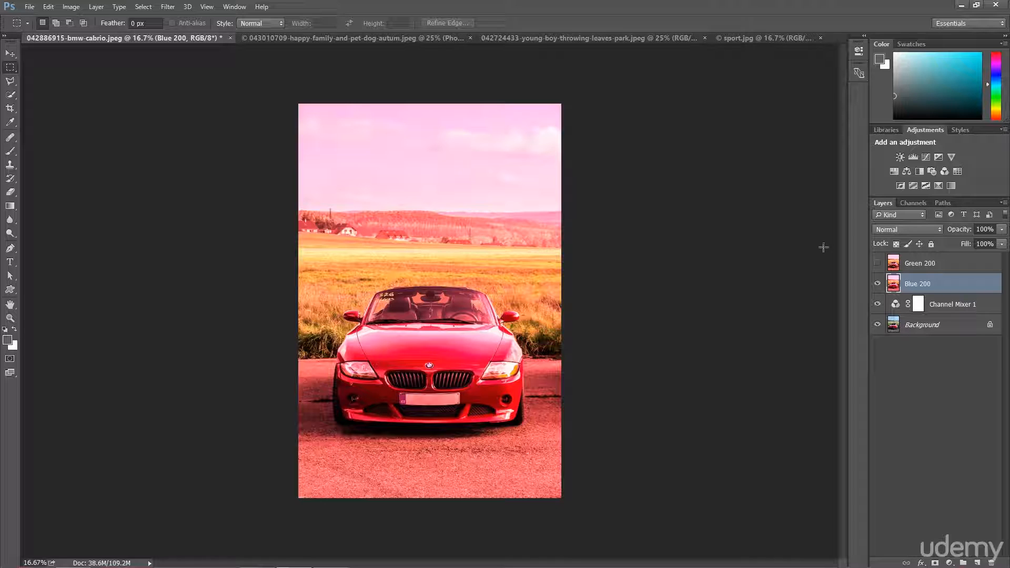
left_click(878, 264)
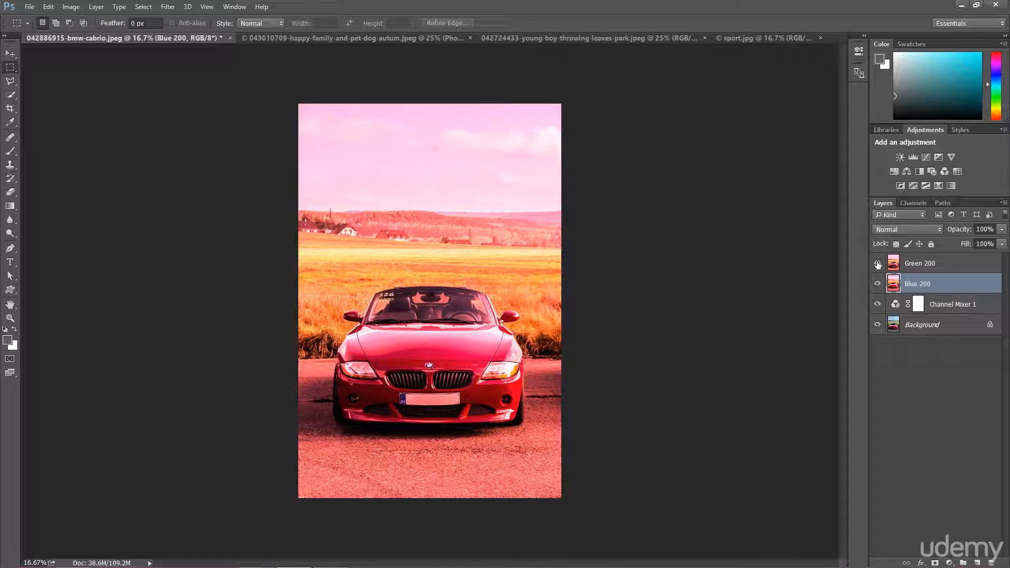
left_click(877, 264)
left_click(877, 263)
left_click(877, 265)
left_click(878, 265)
left_click(877, 265)
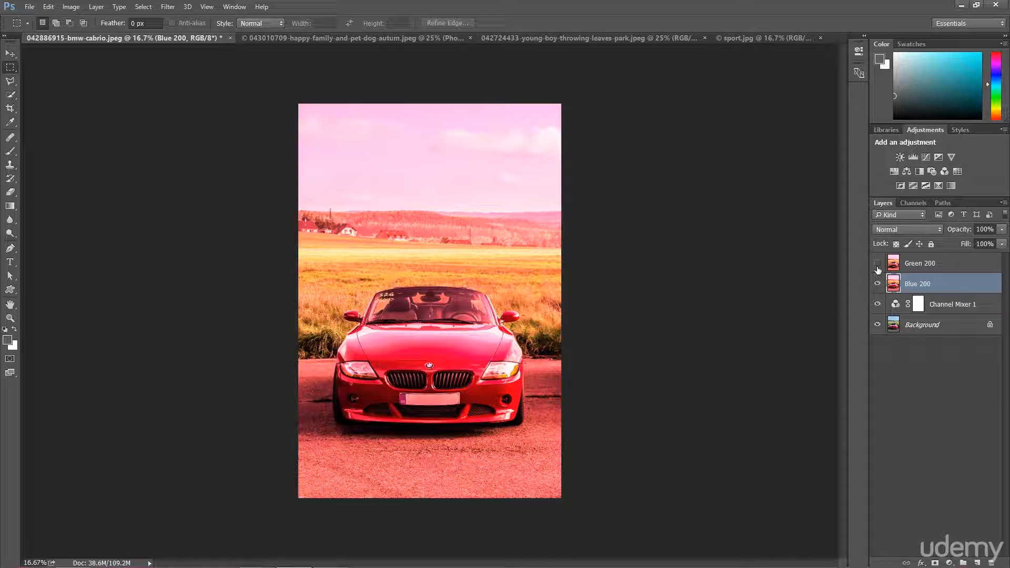
left_click(878, 265)
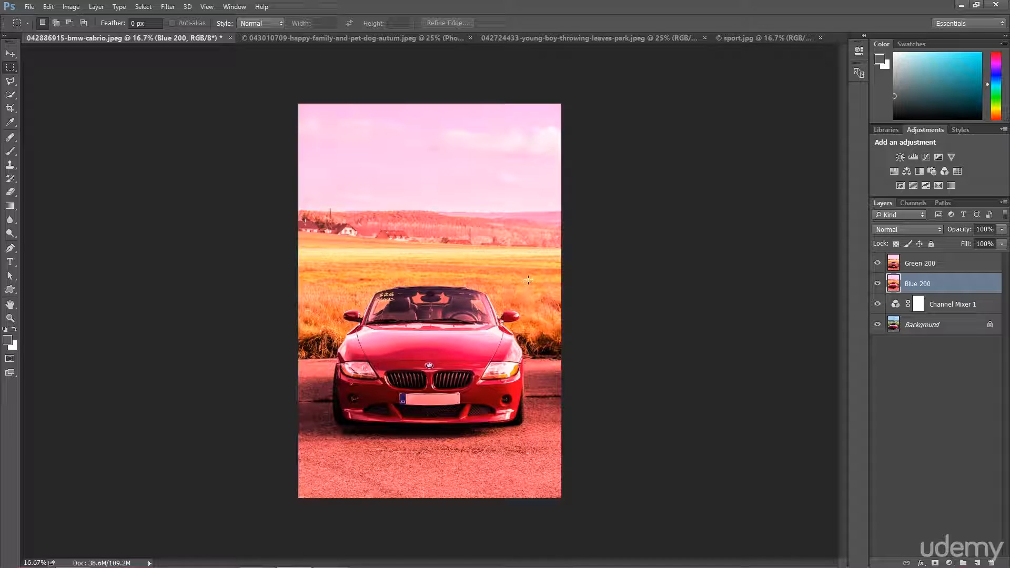
left_click(878, 264)
left_click(879, 265)
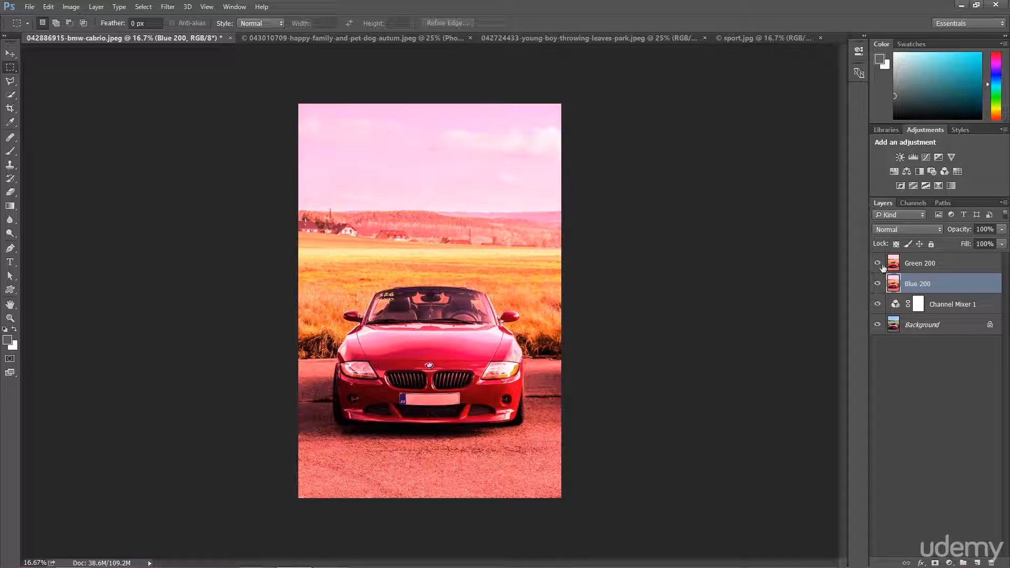
left_click(878, 264)
left_click(879, 264)
left_click(879, 264)
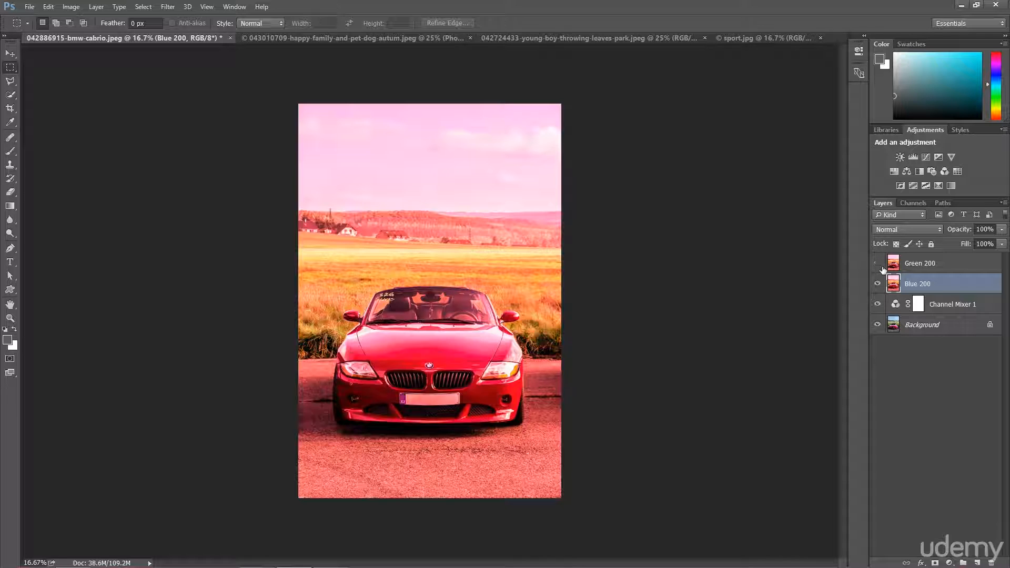
left_click(879, 264)
Delete the Green 200 and Blue 200 layers
left_click(888, 268)
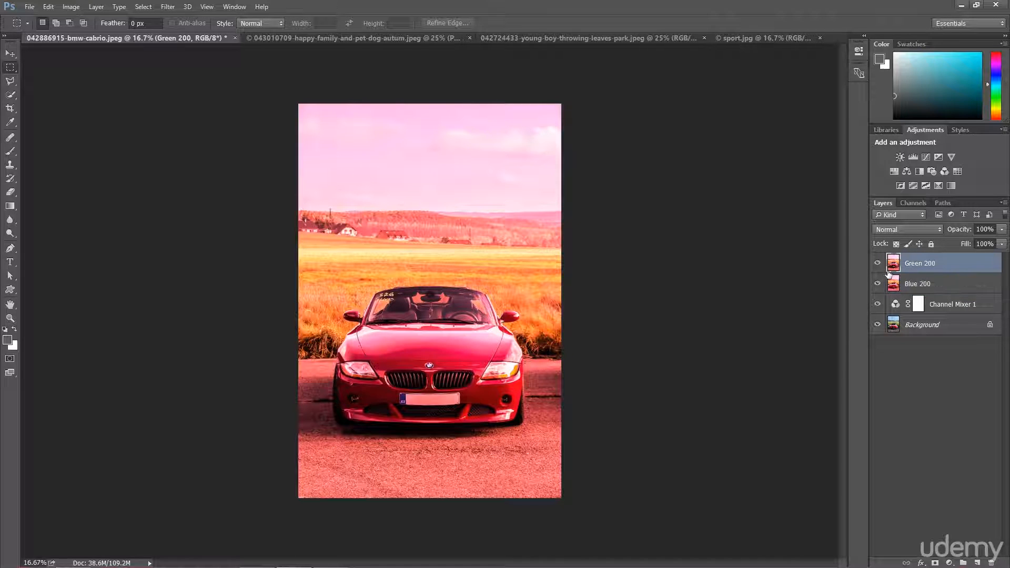
key("Delete")
key("Delete")
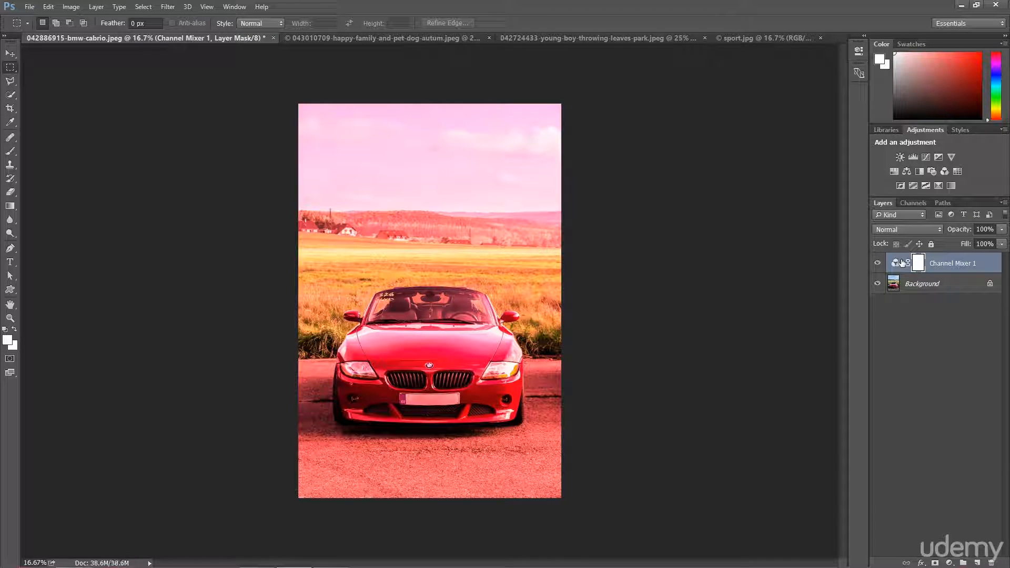
Set the Blue value of the Channel Mixer layer's Red output to 0%
double_click(918, 263)
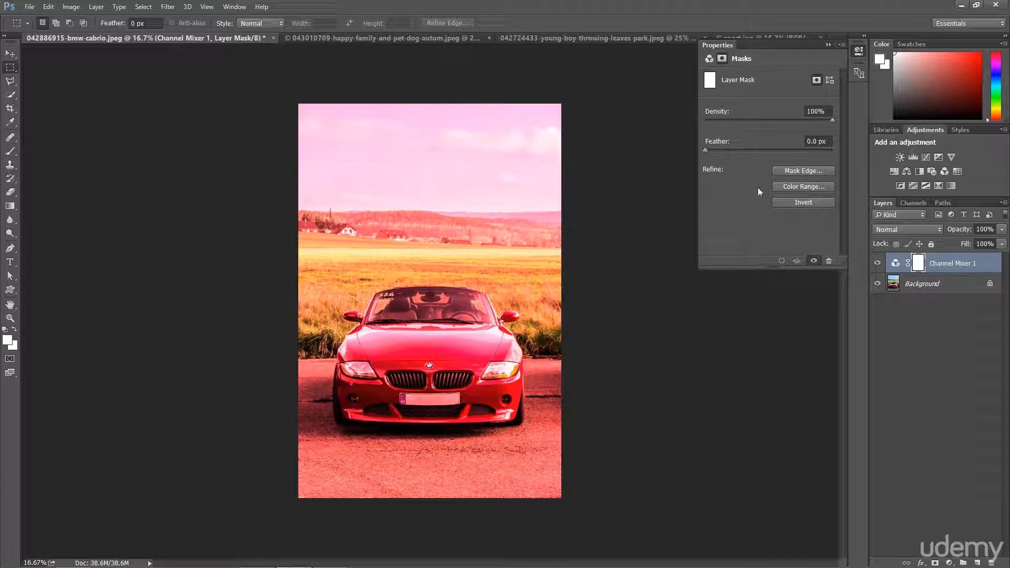
left_click(709, 59)
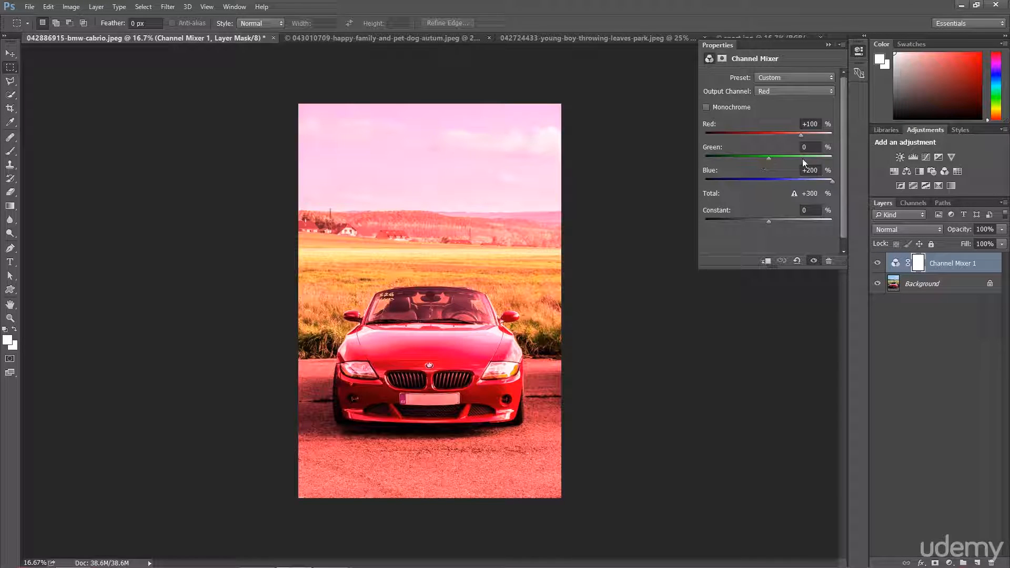
double_click(810, 170)
type("0")
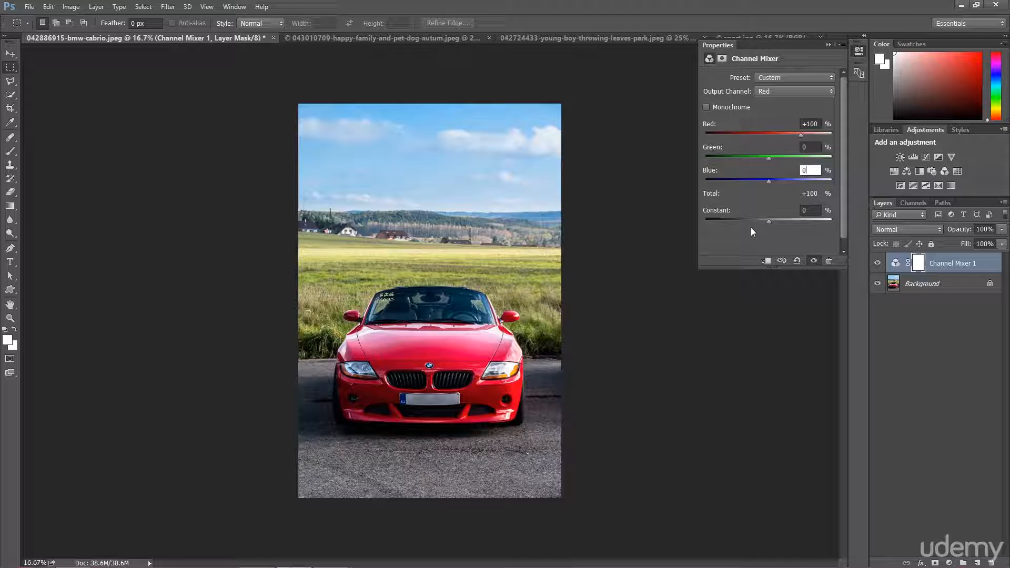
Switch the Channel Mixer to the Green output channel, try its Green value at -200%, and restore it to 100%
left_click(765, 94)
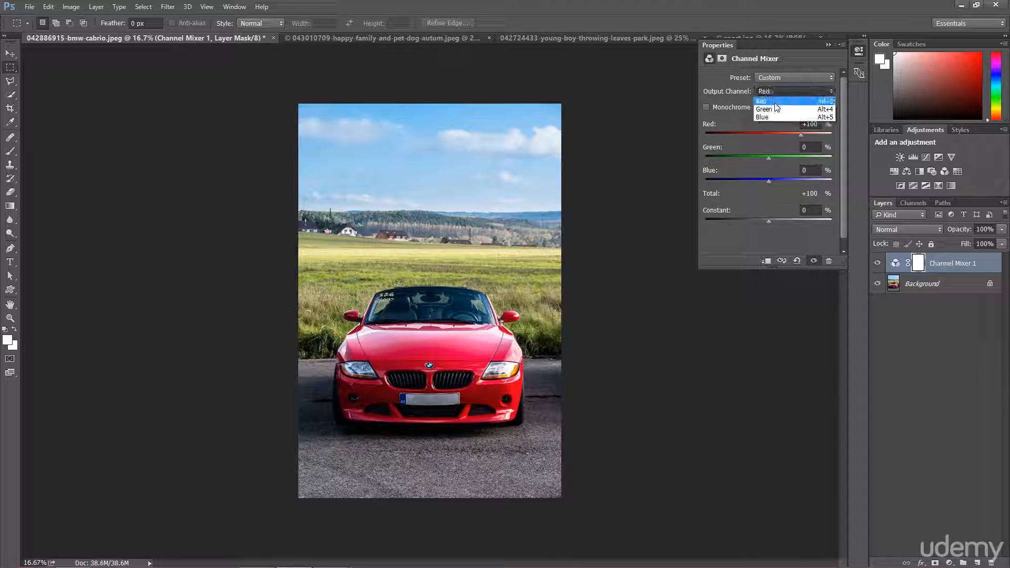
left_click(775, 110)
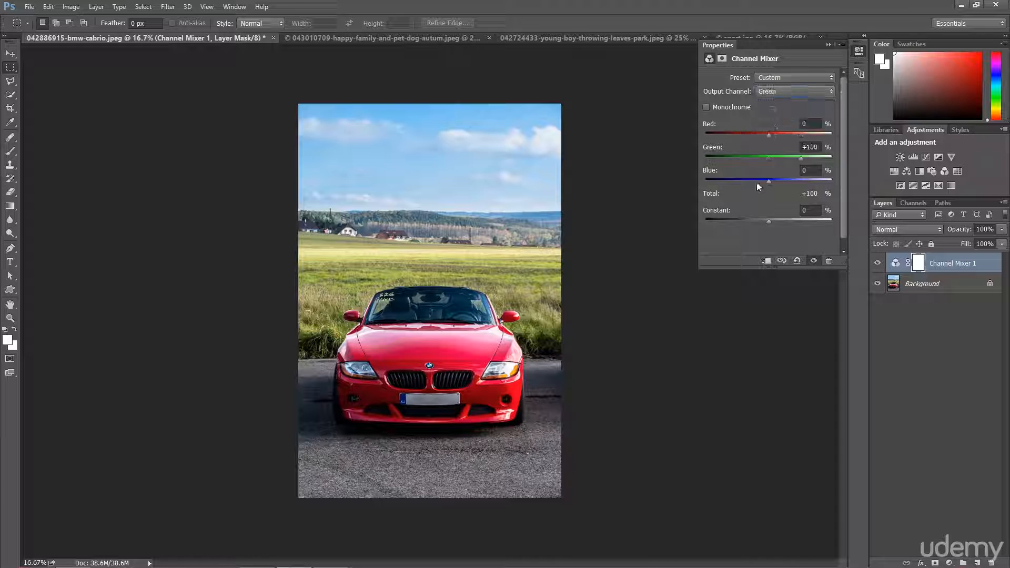
mouse_move(802, 158)
left_mouse_down()
mouse_move(840, 156)
mouse_move(802, 157)
left_mouse_up()
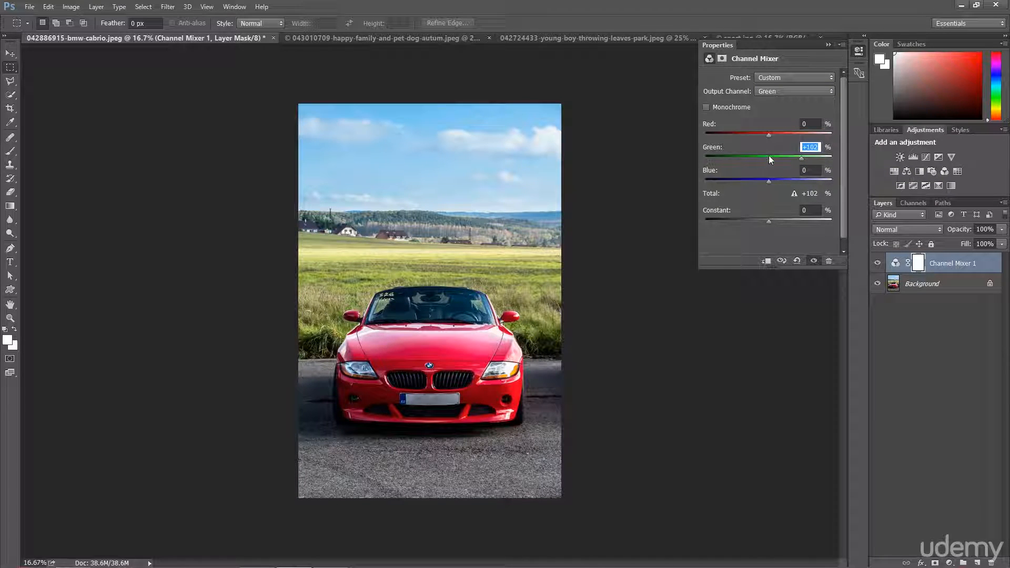
type("-200")
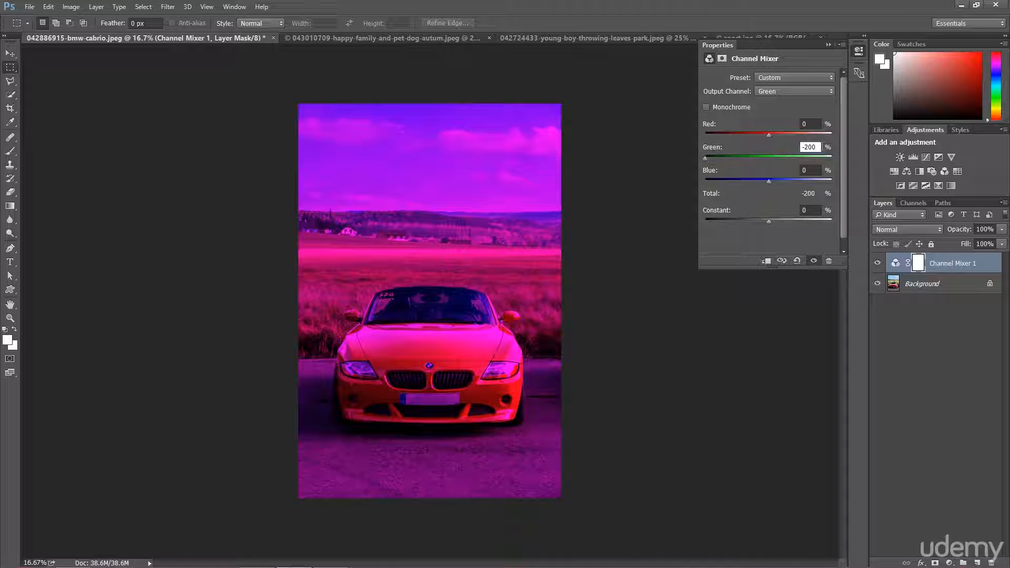
key("BackSpace")
key("BackSpace")
key("BackSpace")
key("BackSpace")
type("100")
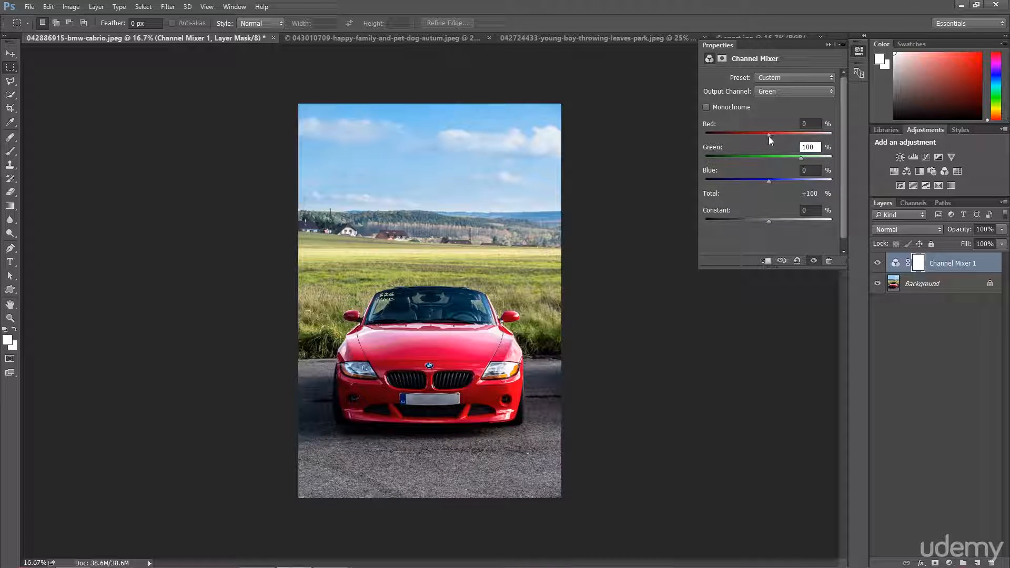
Try the Green output's Red and Blue values at +200% one after the other, resetting each to 0%
left_click_drag(769, 134, 834, 124)
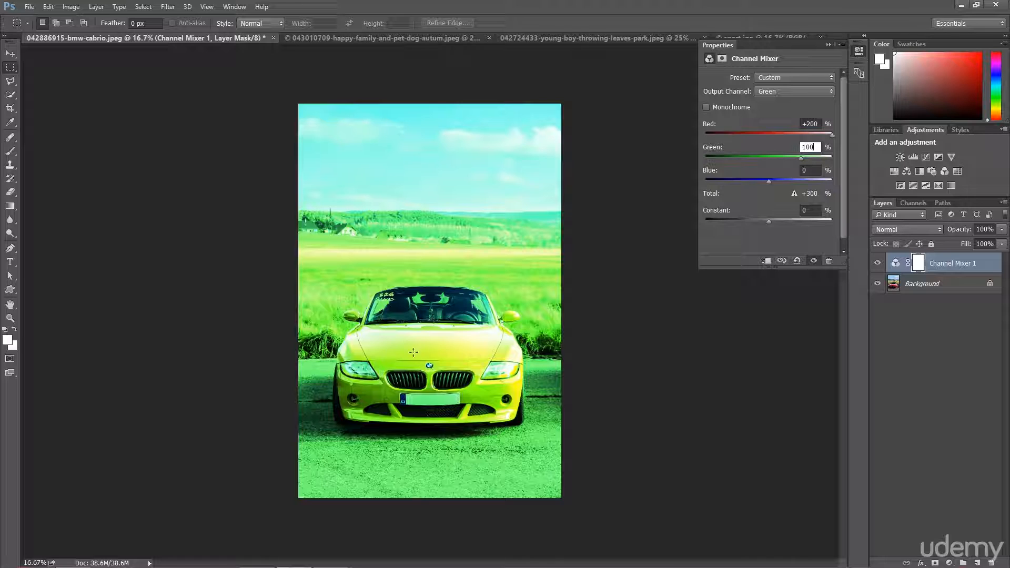
left_click(813, 124)
type("0")
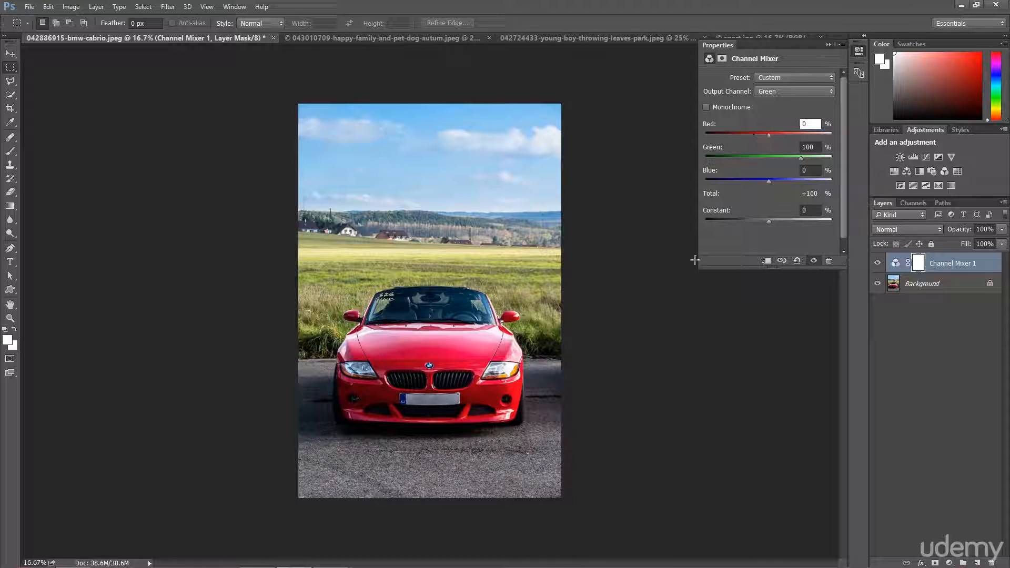
left_click_drag(770, 180, 834, 181)
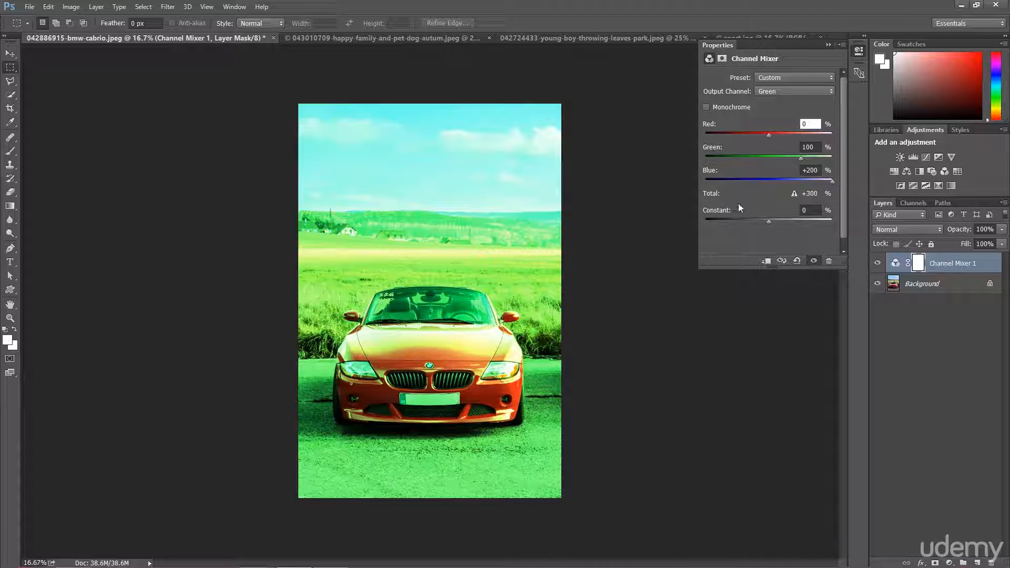
left_click(817, 172)
type("0")
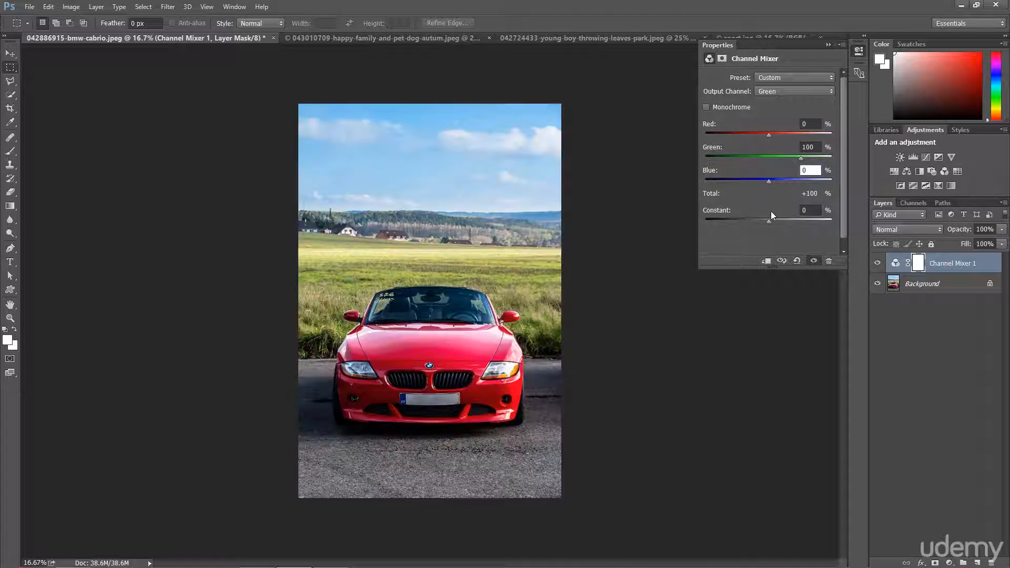
Switch the Channel Mixer to the Blue output channel and try its Blue value at +200%, +74% and +98%
left_click(780, 92)
left_click(769, 118)
left_click_drag(802, 180, 833, 179)
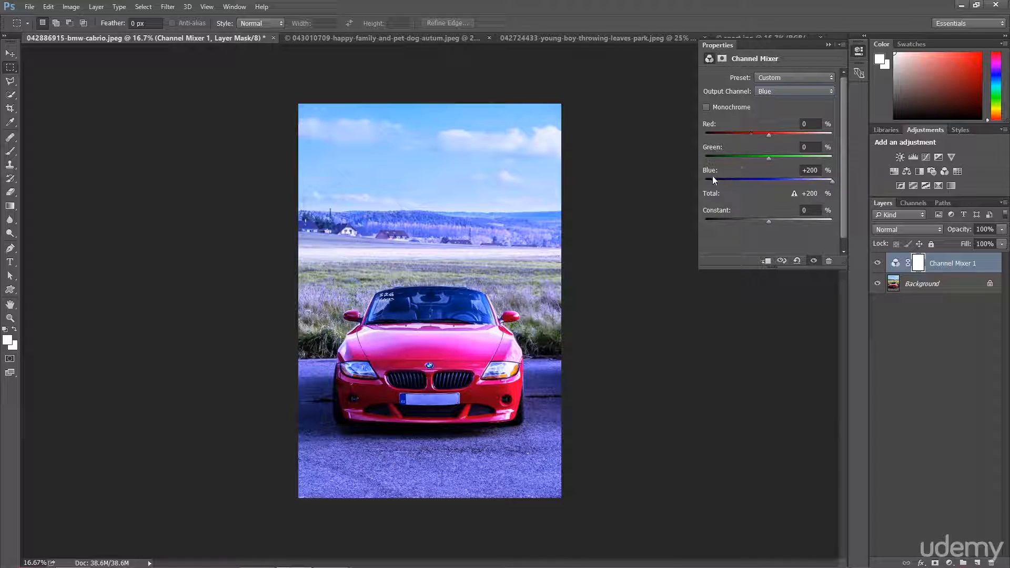
left_click(767, 93)
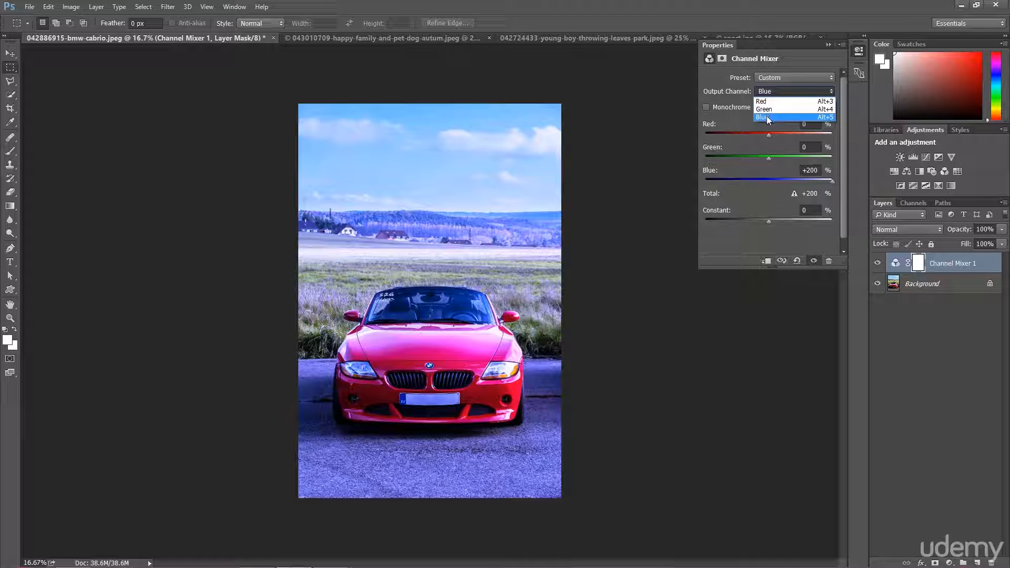
left_click(737, 193)
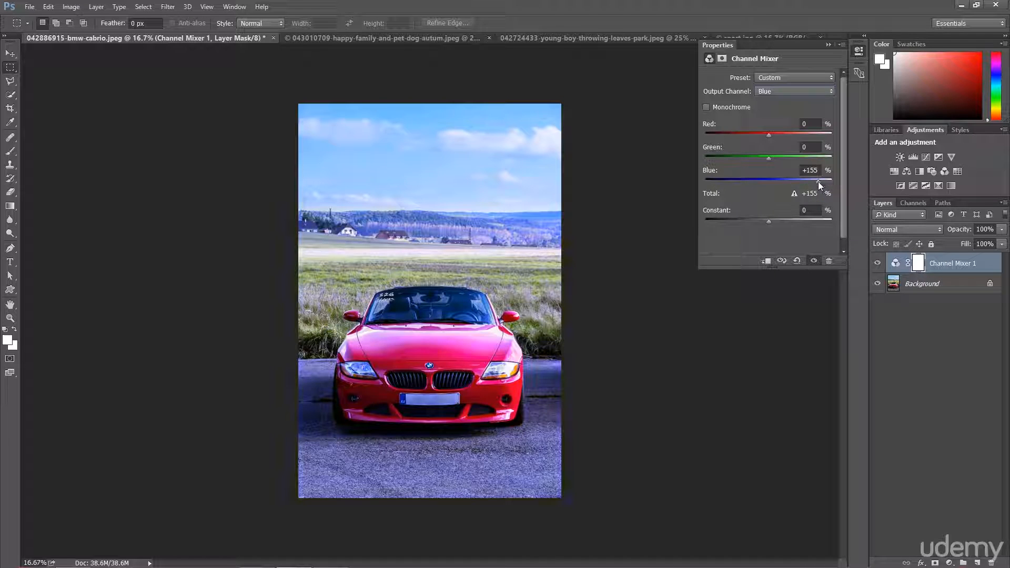
left_click_drag(818, 182, 791, 188)
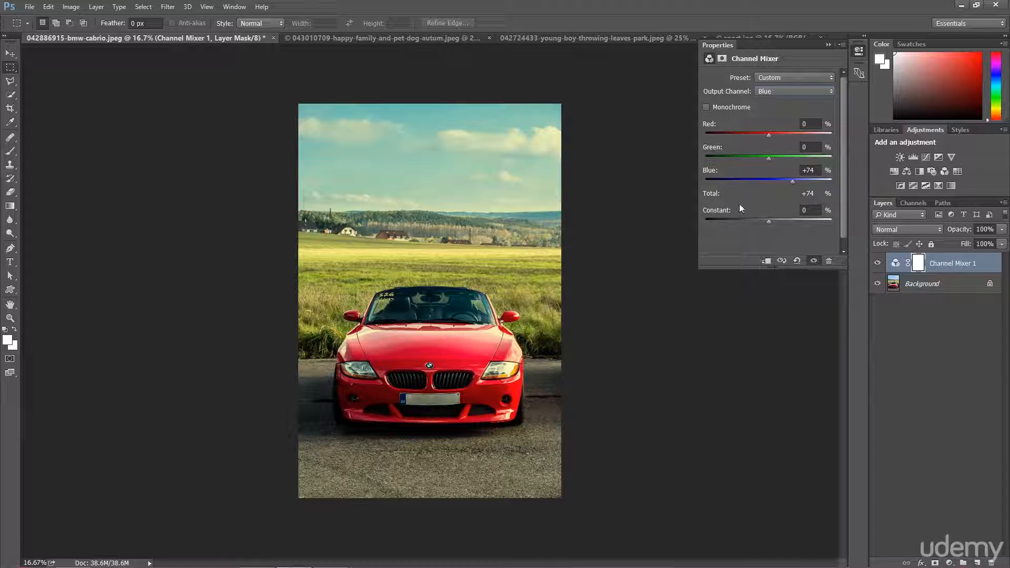
left_click_drag(794, 187, 801, 184)
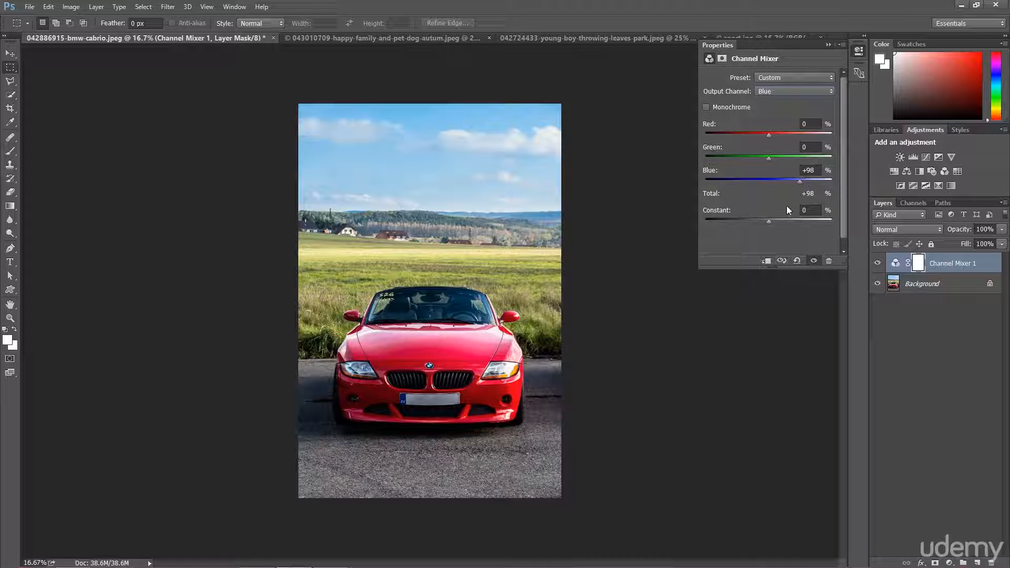
Set the Blue output's Blue value to 100%, then try its Green value at +13% and undo that change
left_click_drag(811, 172, 787, 188)
key("Right")
key("Right")
key("Right")
key("BackSpace")
key("BackSpace")
key("BackSpace")
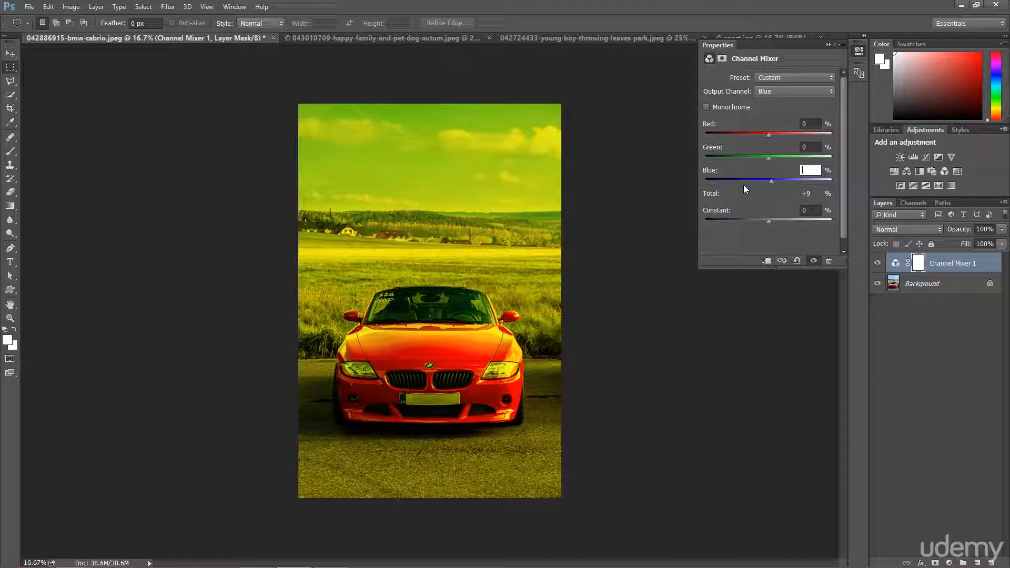
type("100")
key("Return")
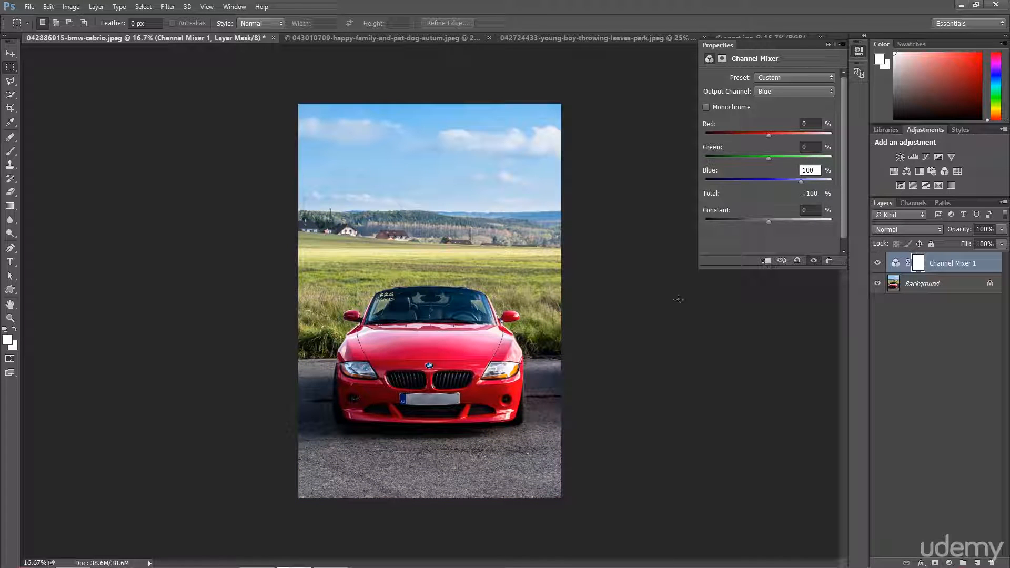
mouse_move(769, 157)
left_mouse_down()
mouse_move(811, 151)
mouse_move(774, 152)
left_mouse_up()
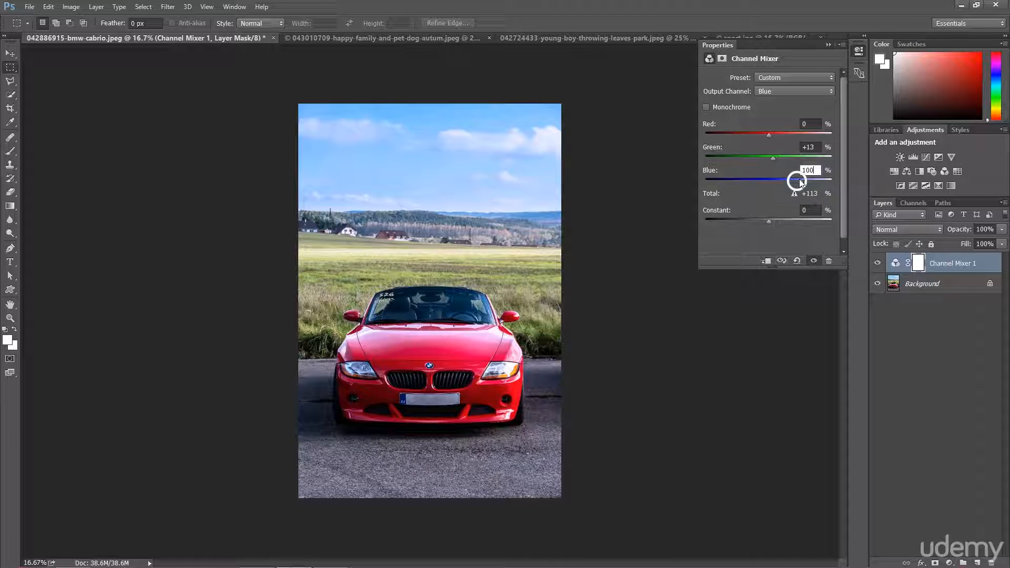
key("ctrl+z")
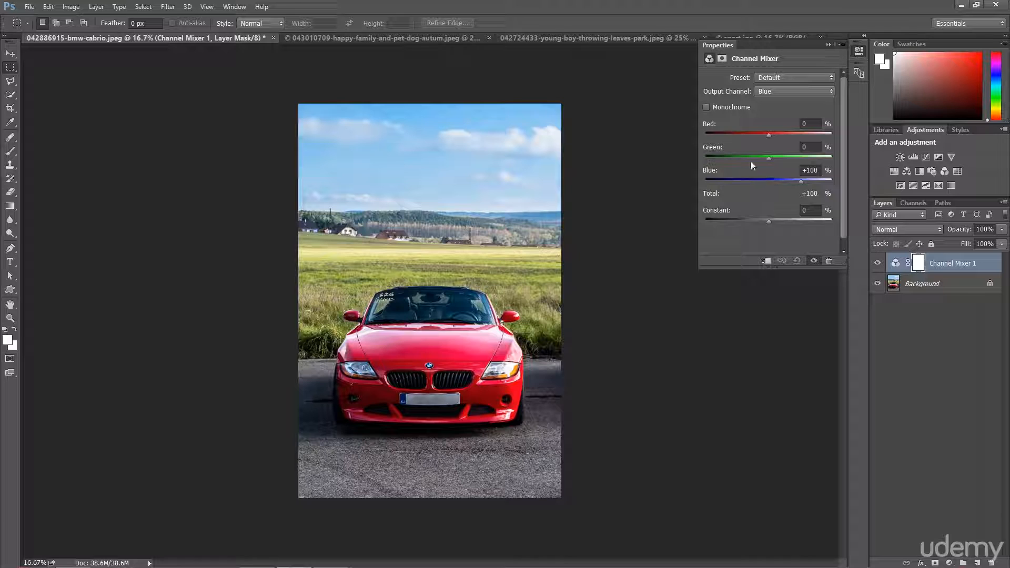
Set the Blue output's Blue value to -200%, display the image's channels, and set the Green value to -200%
left_click_drag(801, 179, 702, 180)
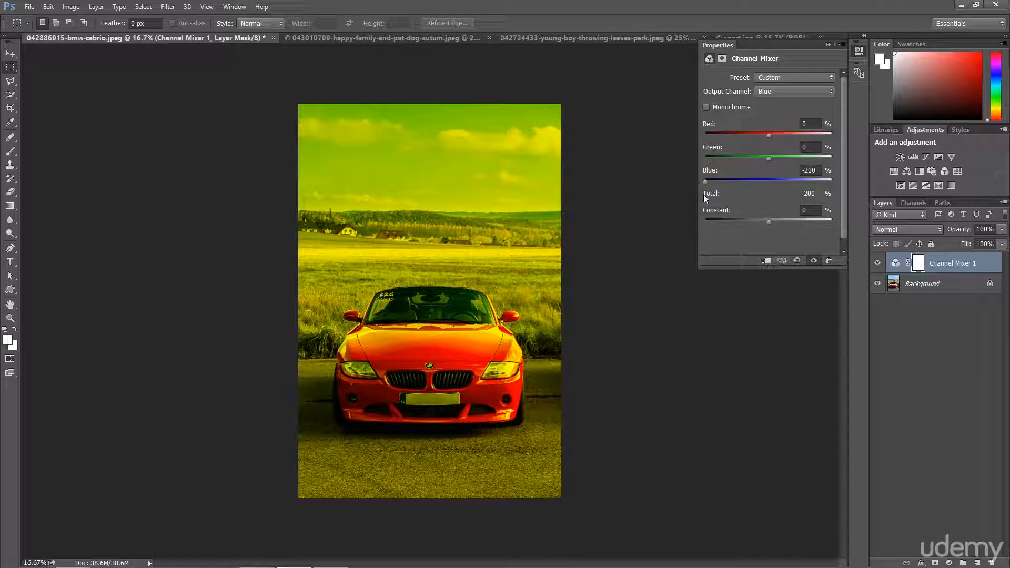
left_click(913, 203)
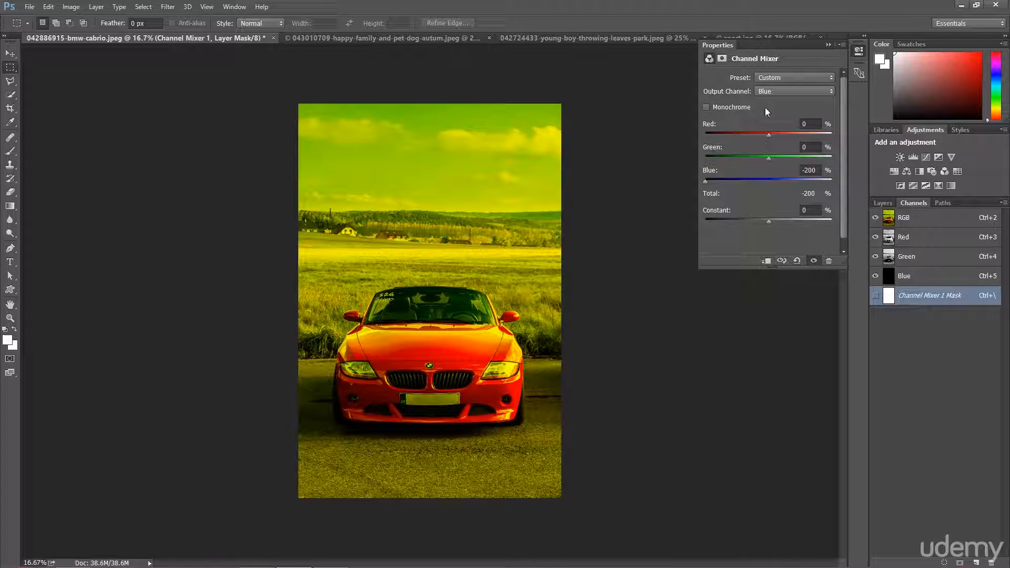
left_click_drag(768, 158, 705, 158)
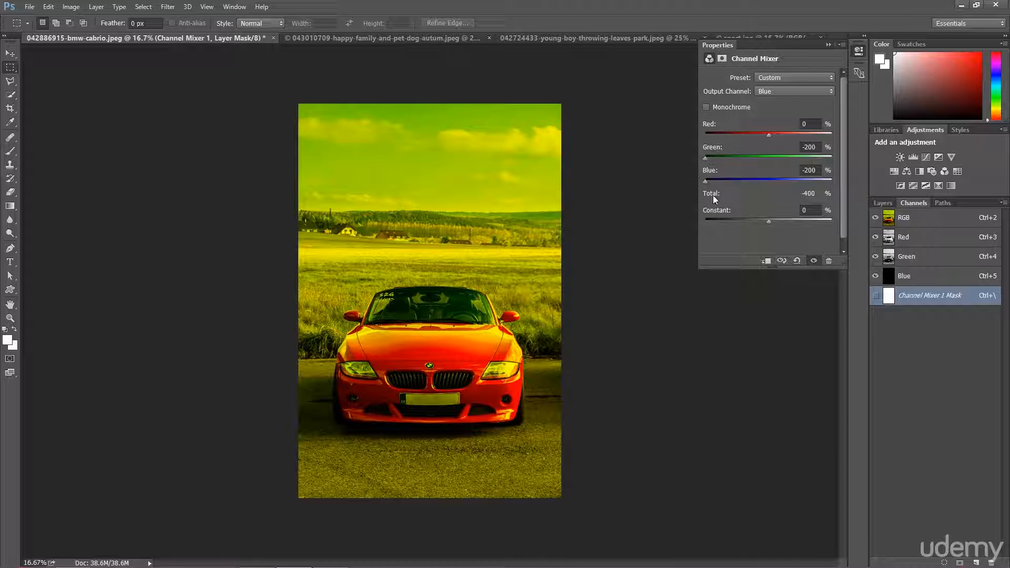
Reset the Blue output's Green value to 0% and select the Blue channel in the channel list
left_click(813, 148)
type("0")
left_click(896, 281)
Switch the Channel Mixer to the Green output, set its Green value to -200%, and select the Green and Red channels in turn
left_click(767, 92)
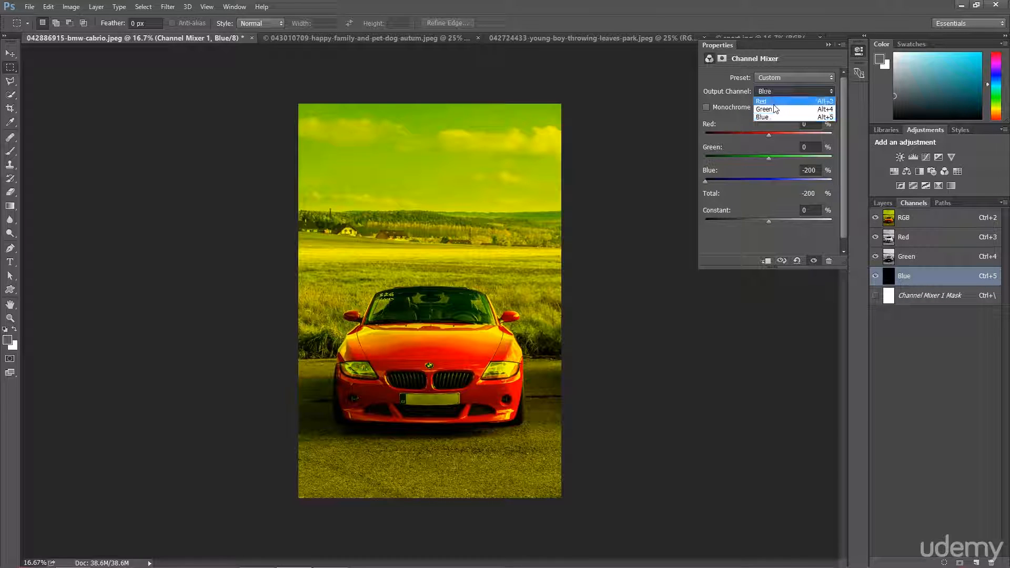
left_click(771, 105)
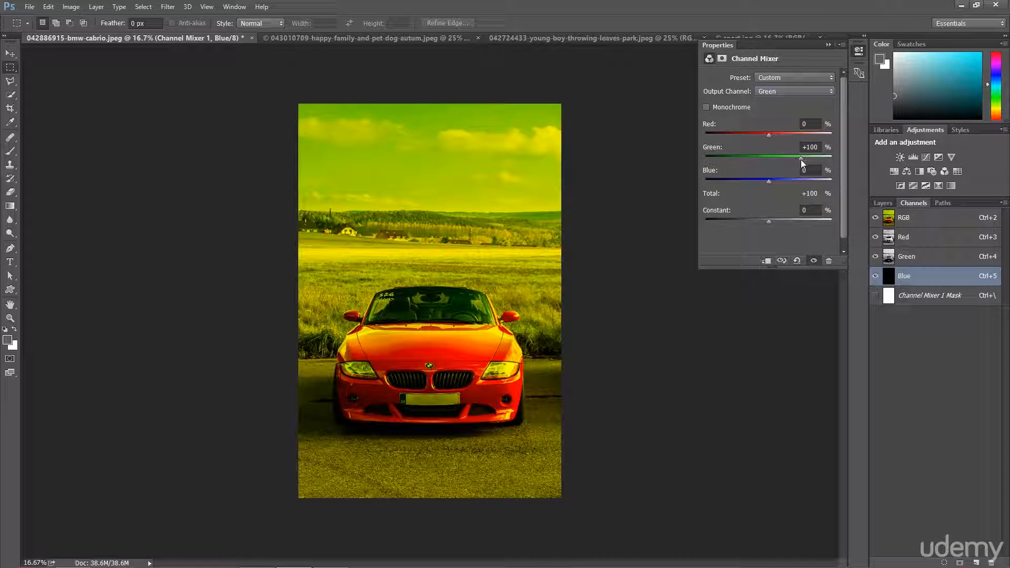
left_click_drag(801, 158, 672, 169)
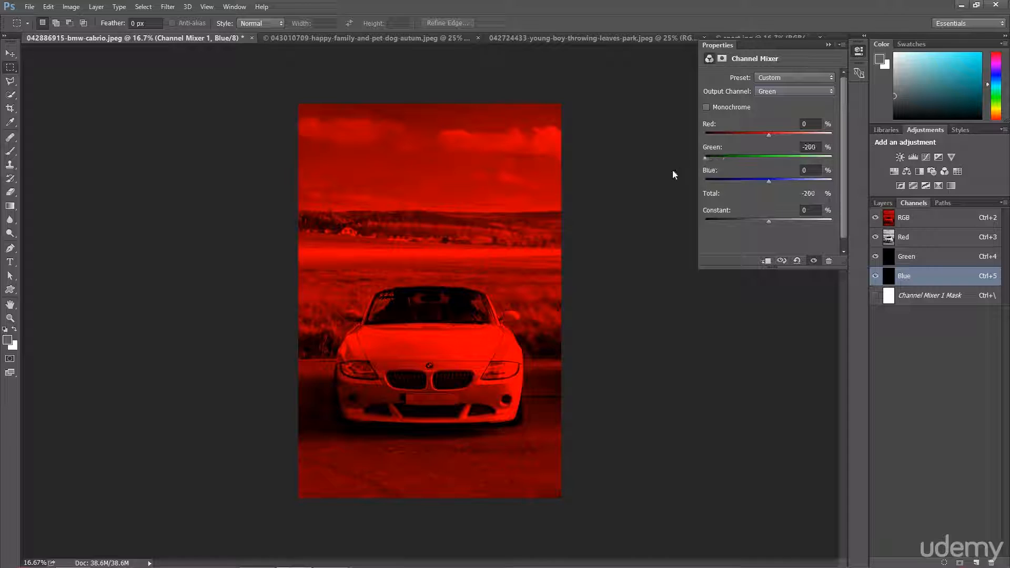
left_click(895, 259)
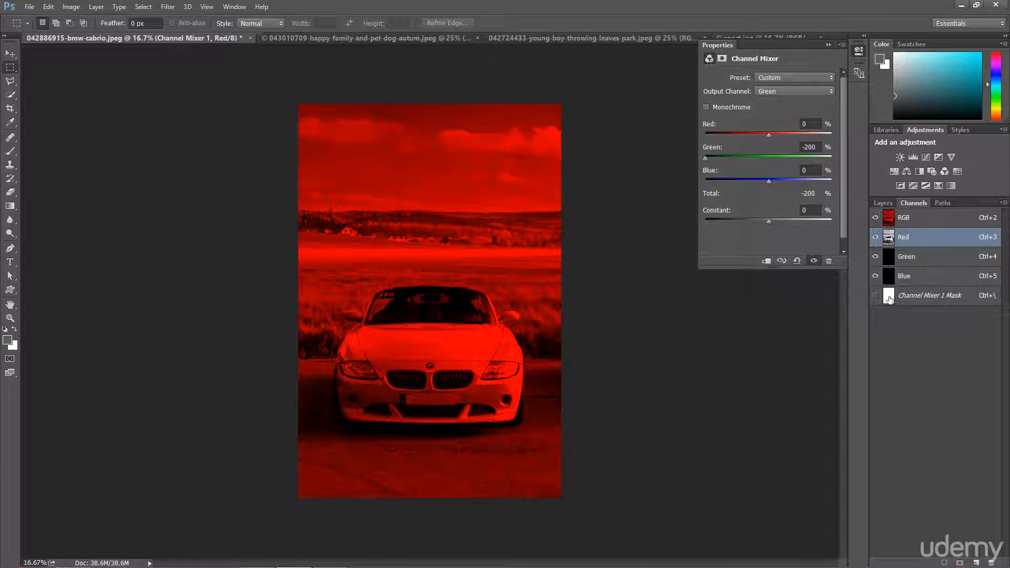
left_click(893, 241)
Switch the Channel Mixer to the Red output, set its Red value to +200%, and display the image's layers
left_click(771, 92)
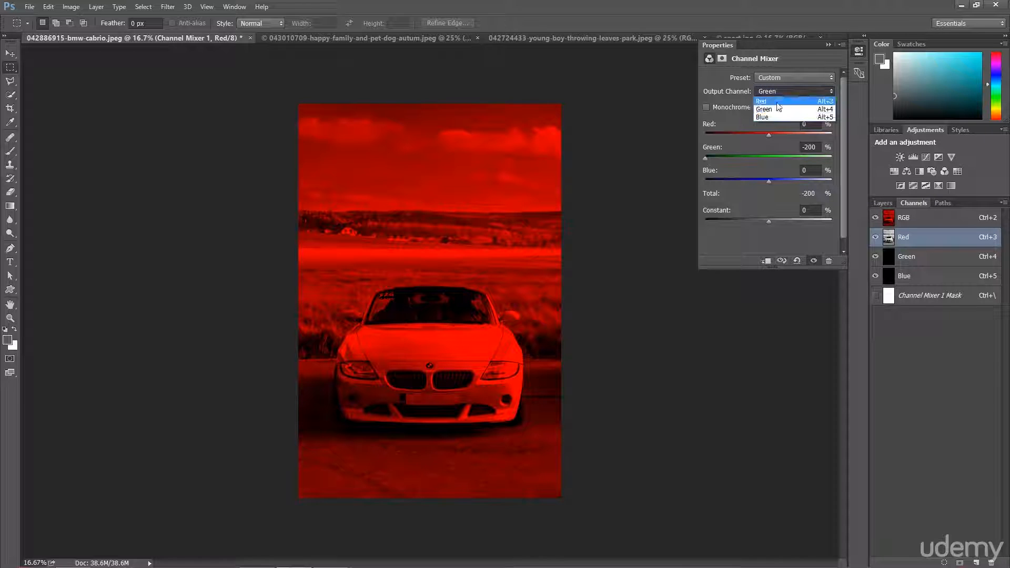
left_click(776, 103)
left_click_drag(800, 134, 834, 134)
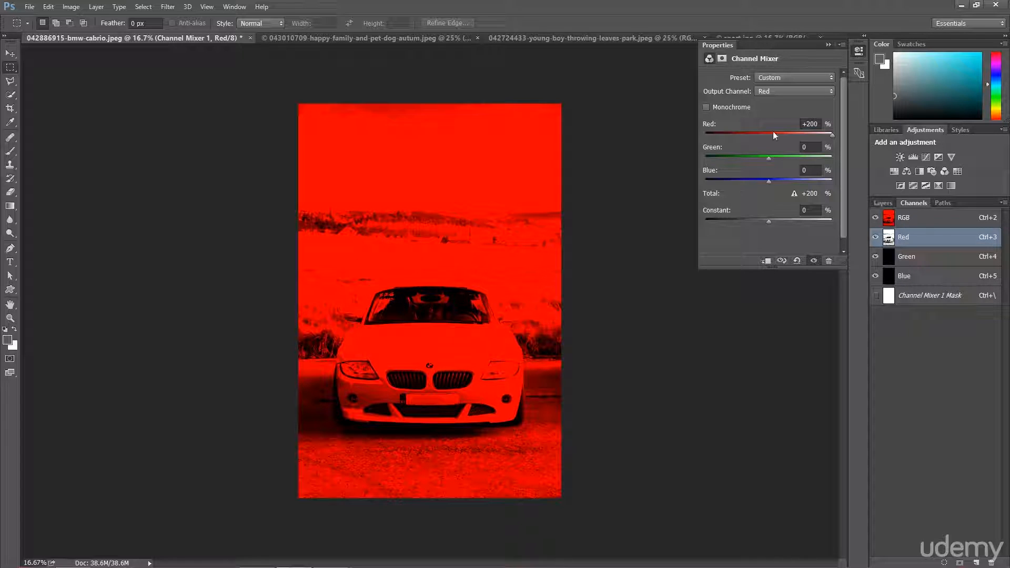
left_click(882, 203)
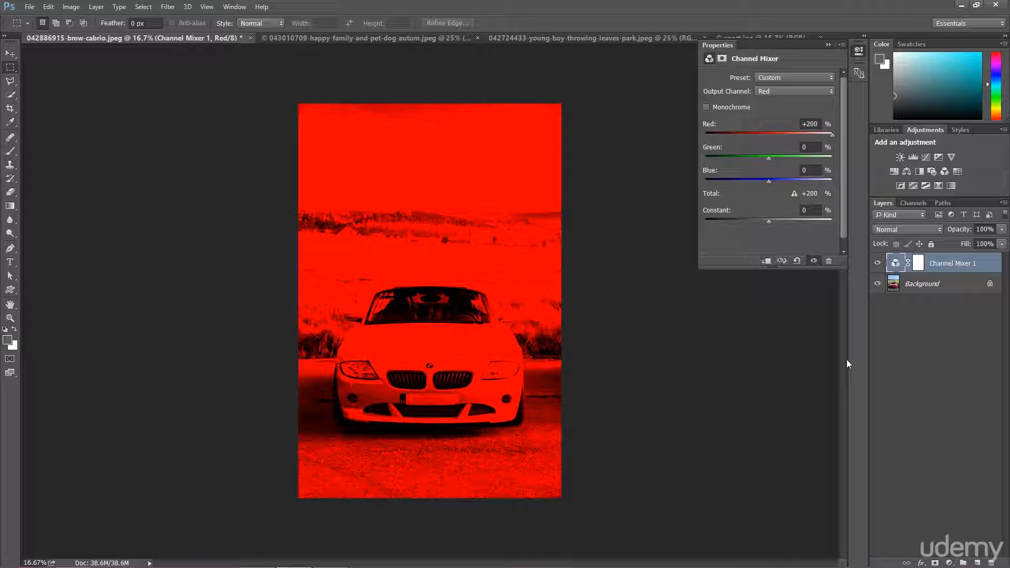
Turn on Monochrome and, with the channels displayed, set the mix to Red +96%, Green 0% and Blue 0%
left_click(706, 107)
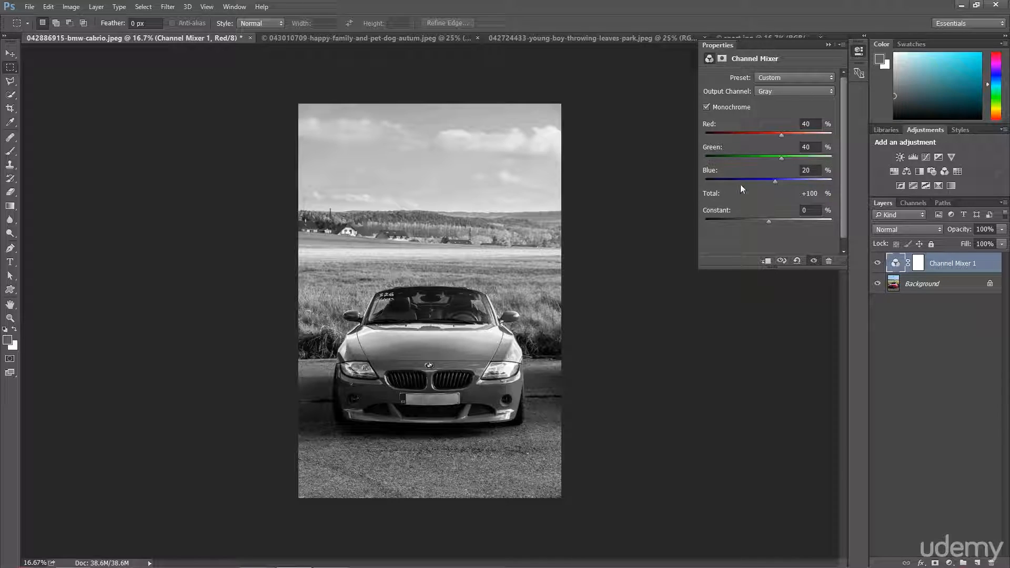
left_click(910, 204)
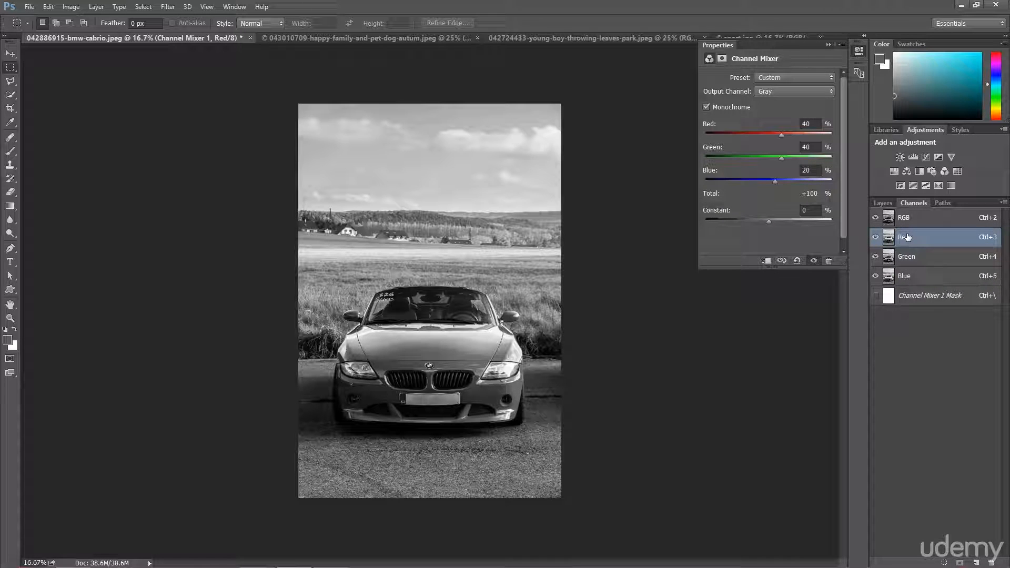
left_click(799, 133)
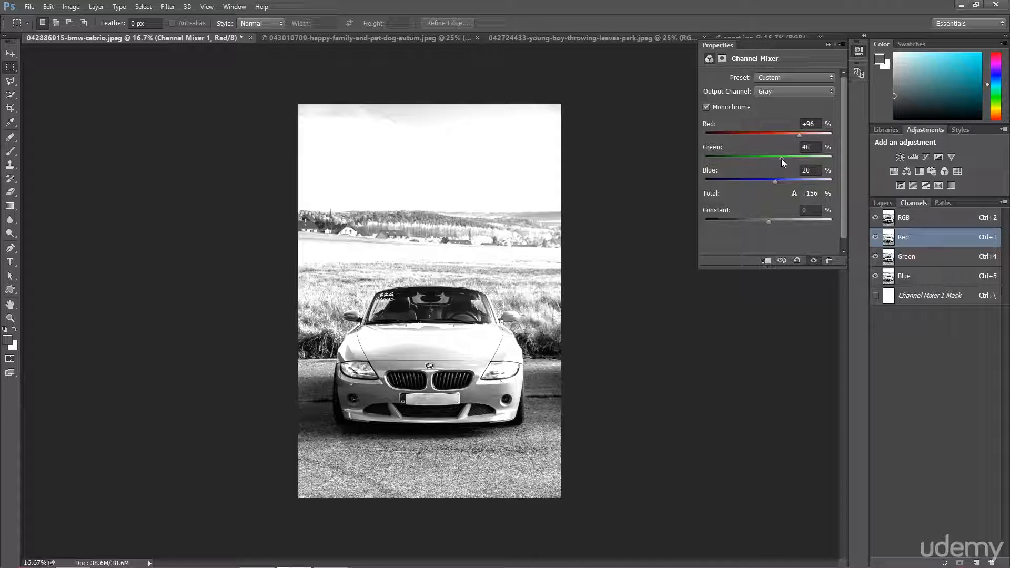
left_click_drag(781, 158, 768, 159)
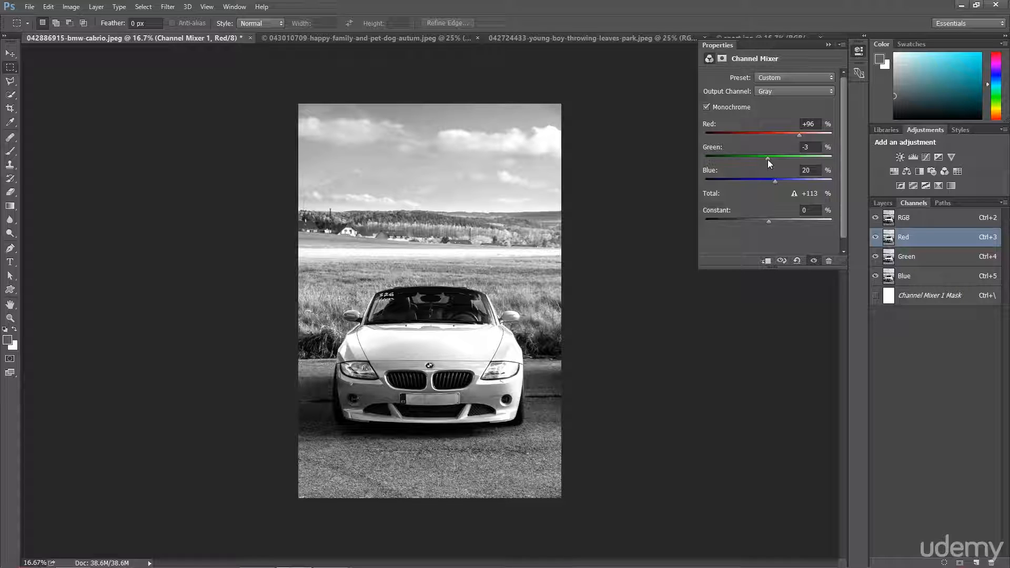
left_click_drag(768, 159, 769, 178)
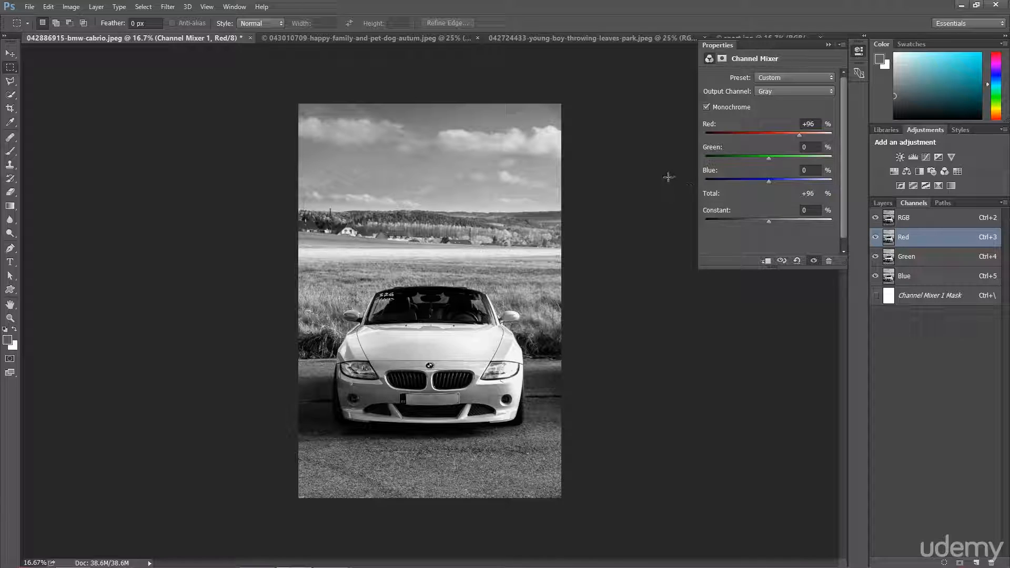
Set the monochrome mix to Red 0%, Blue 60% and Green 80%
left_click(810, 172)
left_click(810, 124)
type("0")
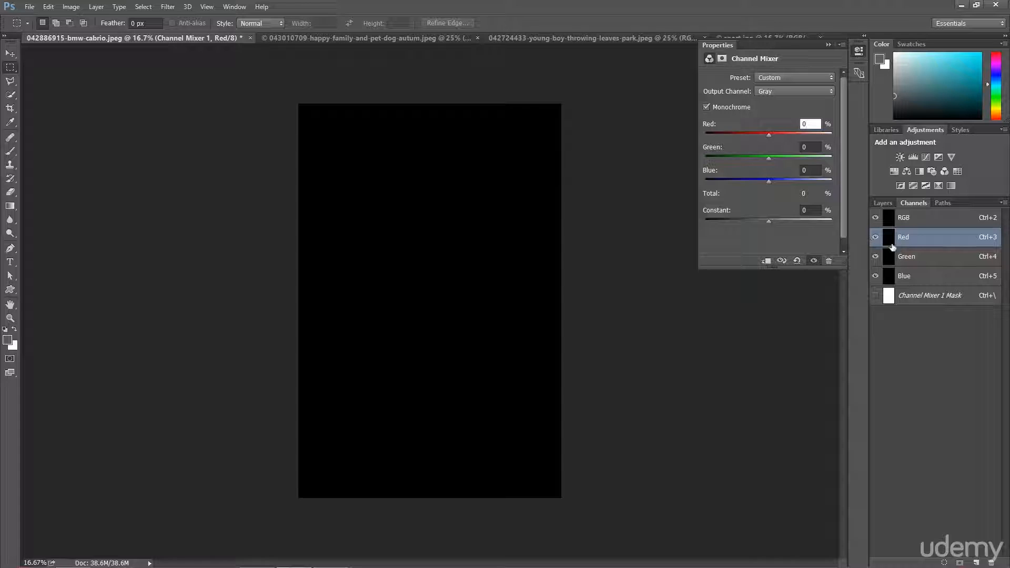
left_click(810, 171)
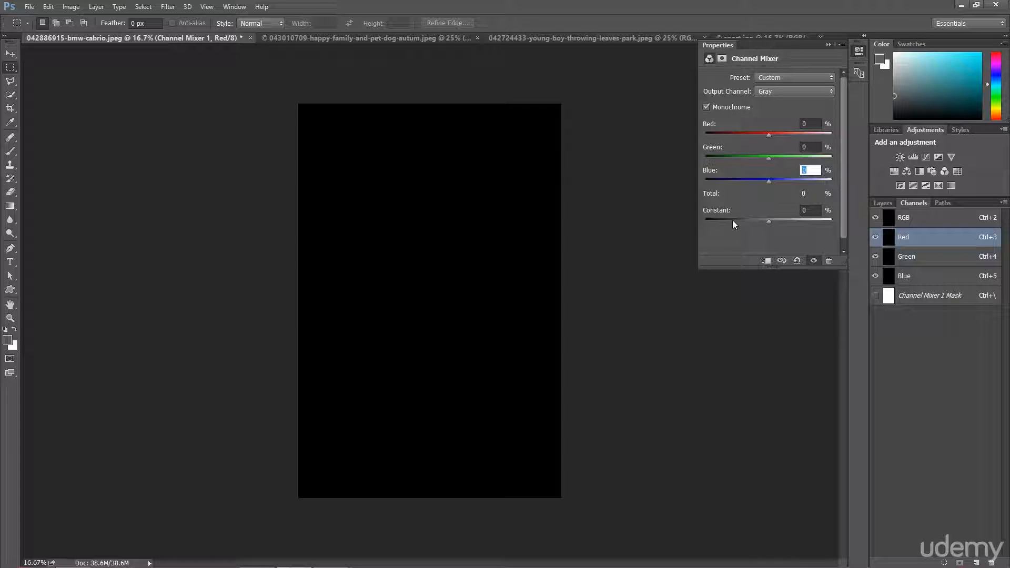
type("60")
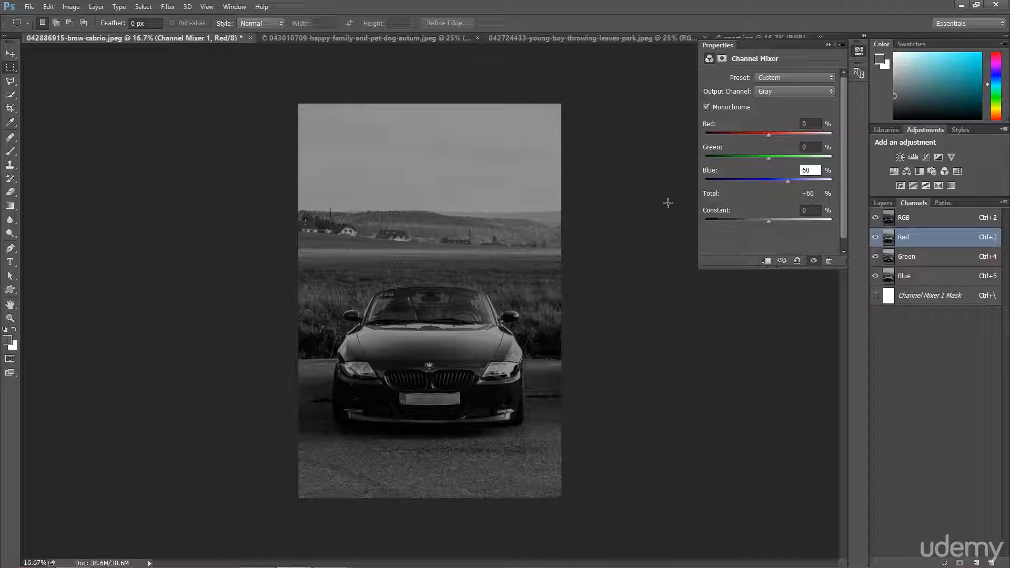
left_click(811, 148)
type("80")
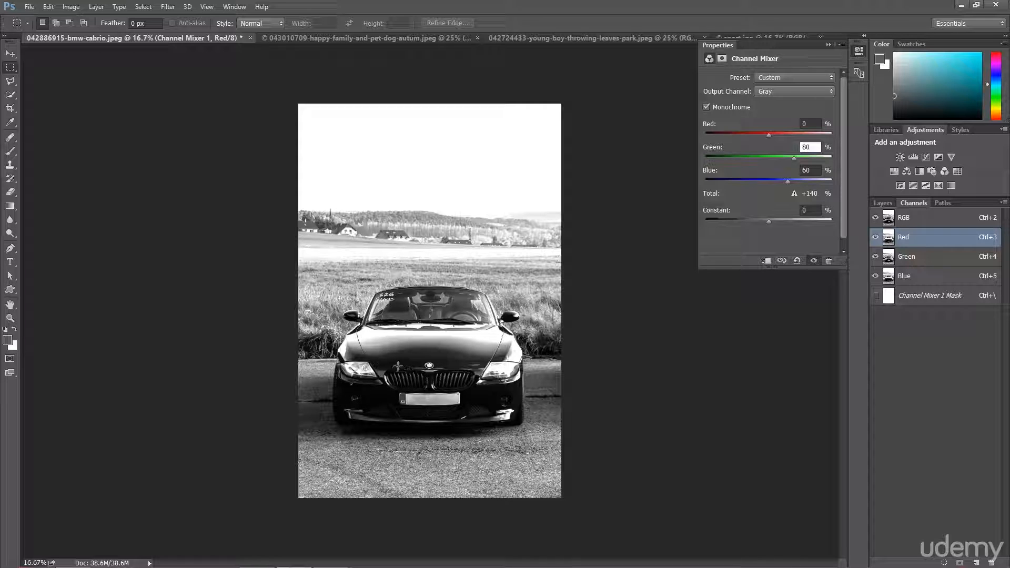
Set the monochrome mix's Red value to 70%, and try its Green value at 30% and 0%
key("shift+Tab")
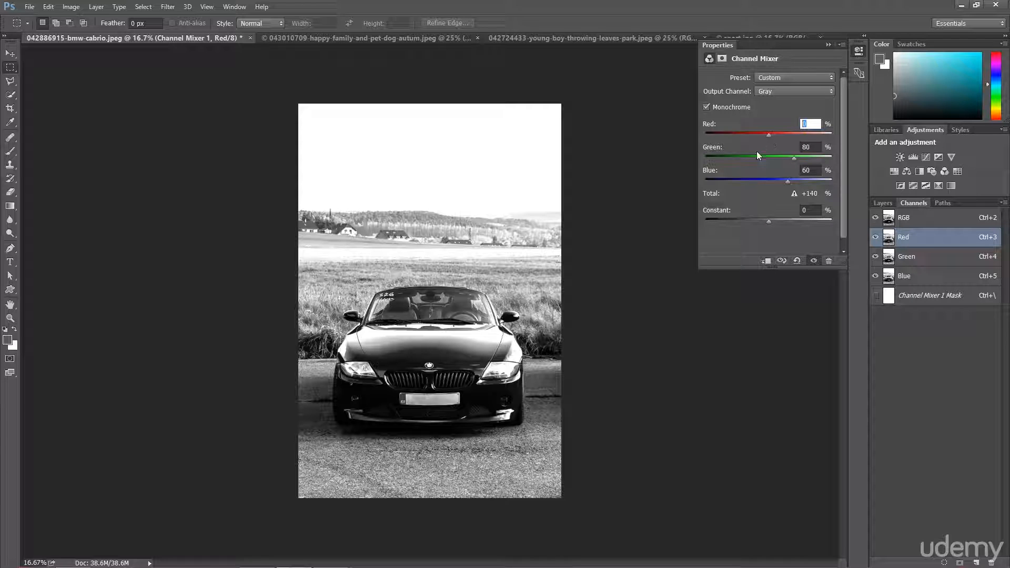
type("70")
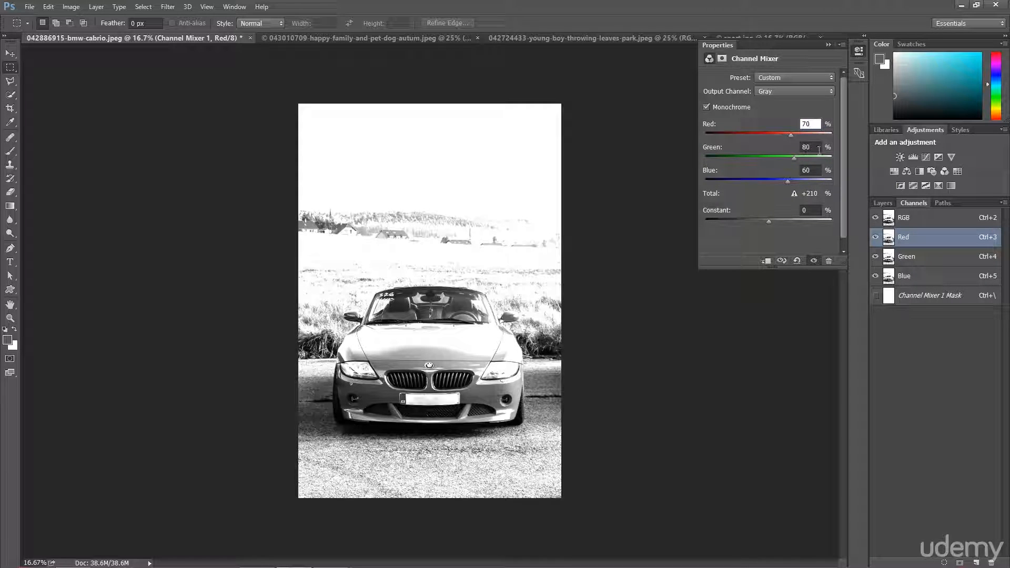
key("Tab")
type("30")
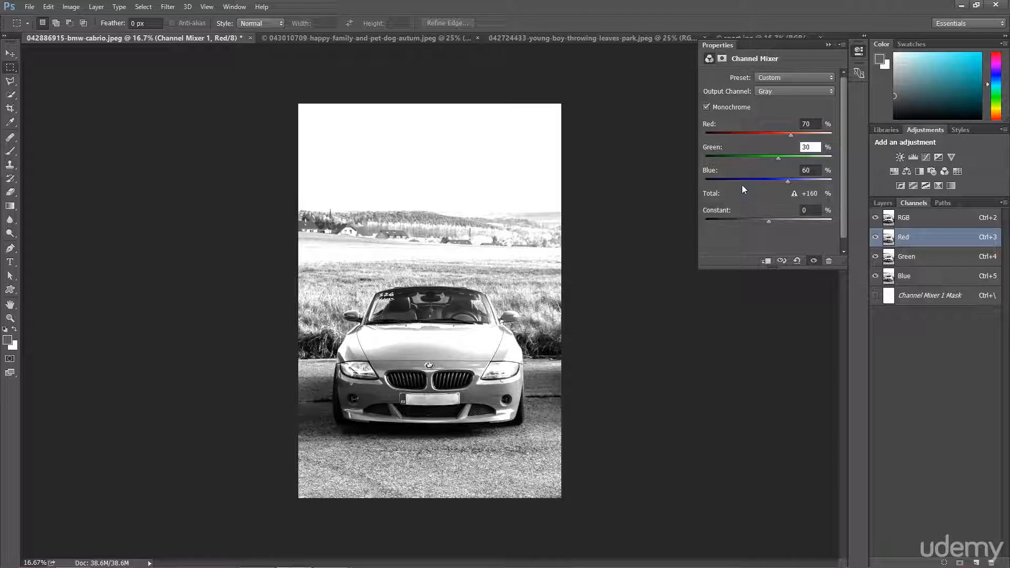
key("BackSpace")
key("BackSpace")
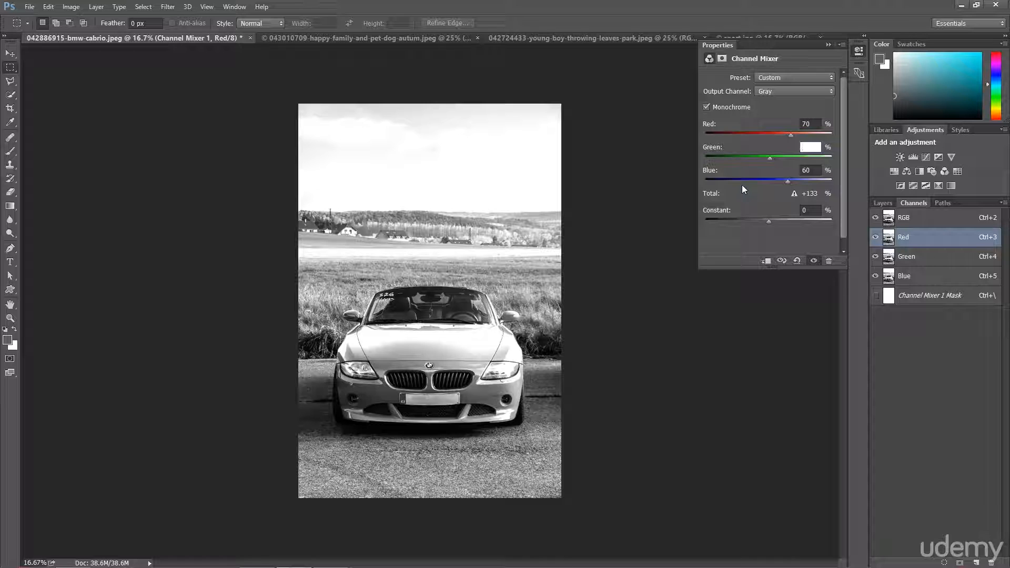
type("0")
Rebalance the monochrome mix to Blue +30%, Green +15% and Red +51%, trying Red at +56% along the way
mouse_move(789, 178)
left_mouse_down()
mouse_move(779, 188)
mouse_move(803, 184)
mouse_move(782, 182)
left_mouse_up()
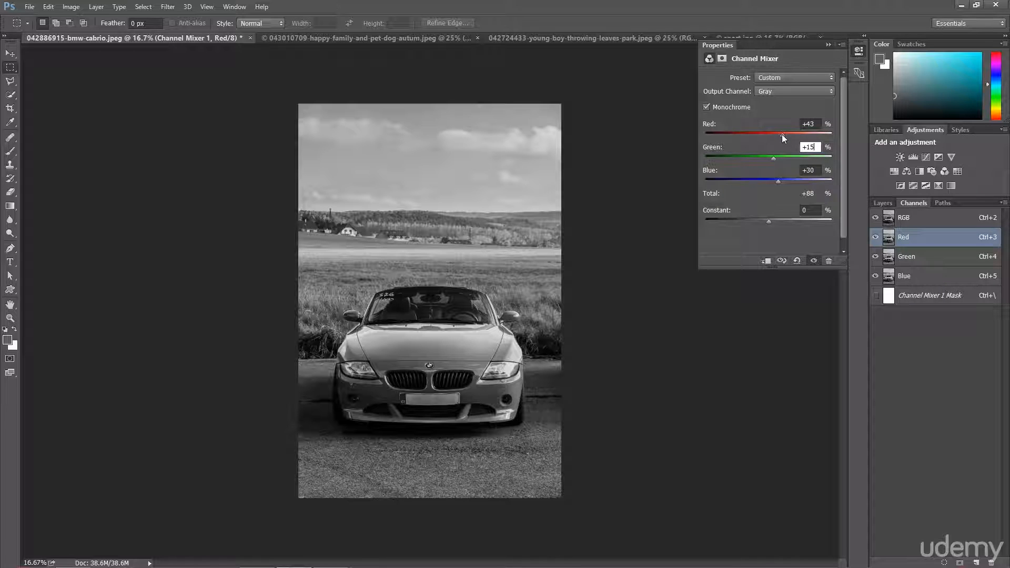
left_click_drag(782, 135, 787, 137)
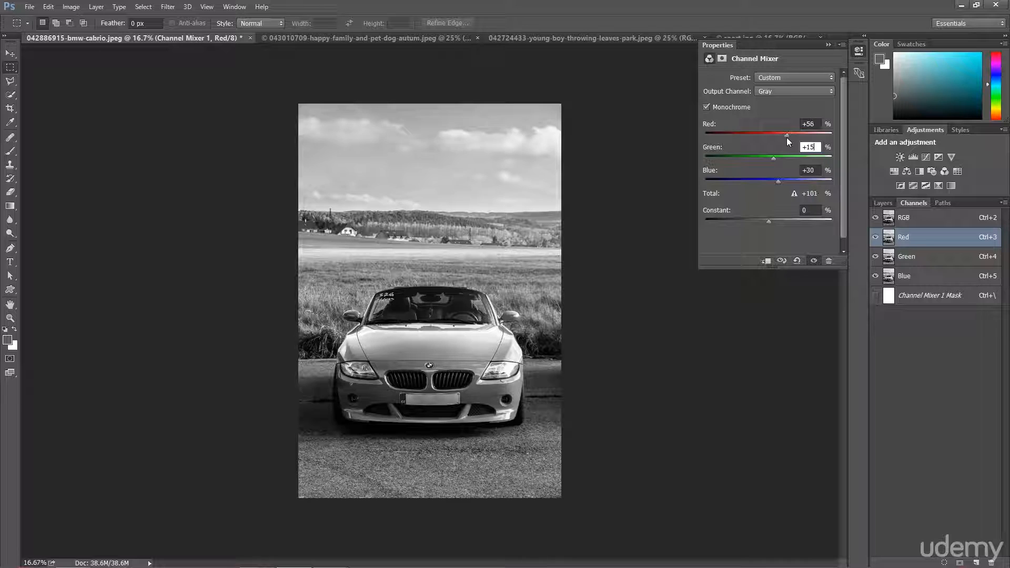
left_click_drag(787, 137, 785, 138)
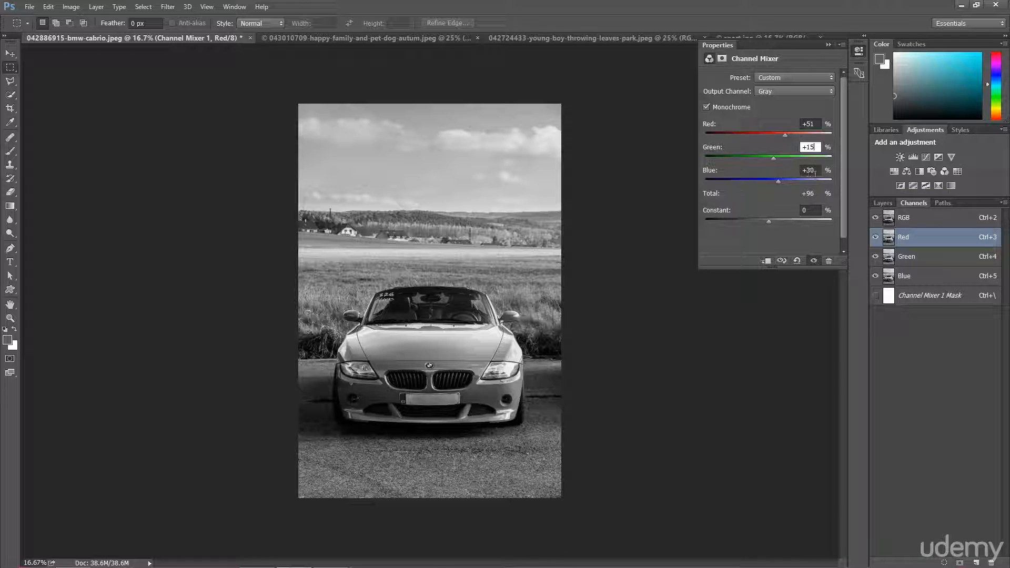
Reset the monochrome mix's Blue, Green and Red values to 0%, and raise Green alone to +40%
key("Tab")
type("0")
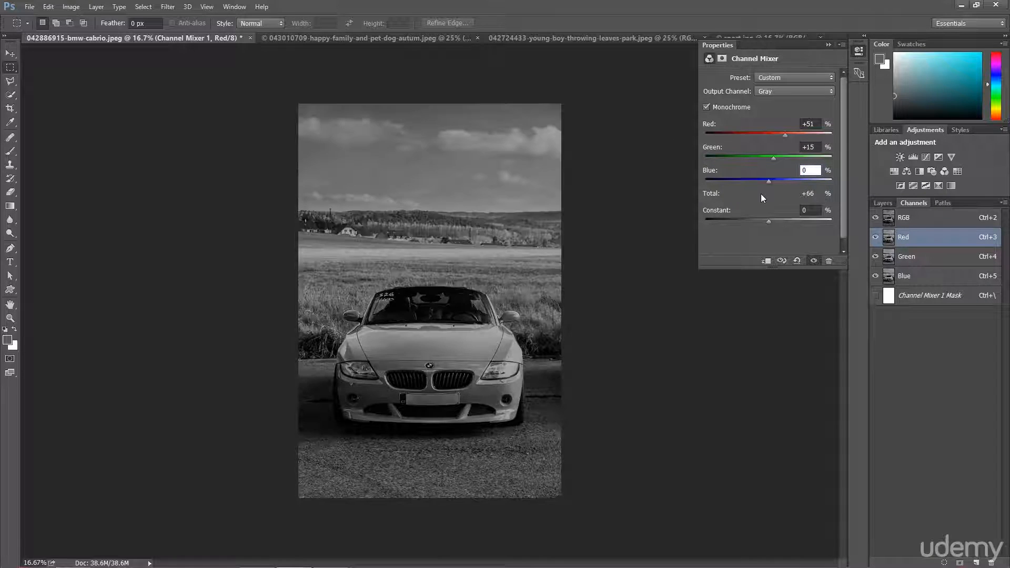
key("shift+Tab")
type("0")
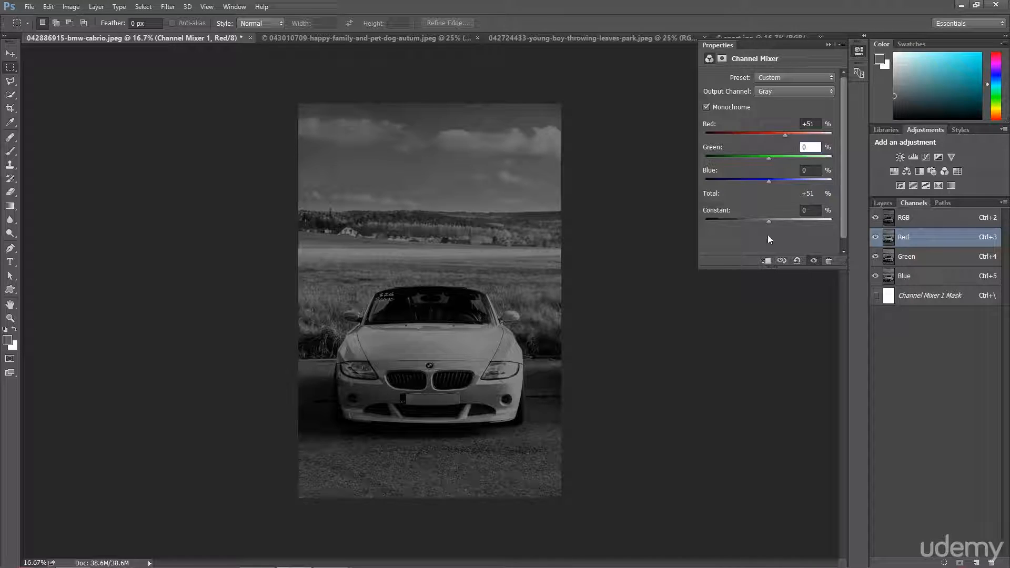
left_click(816, 125)
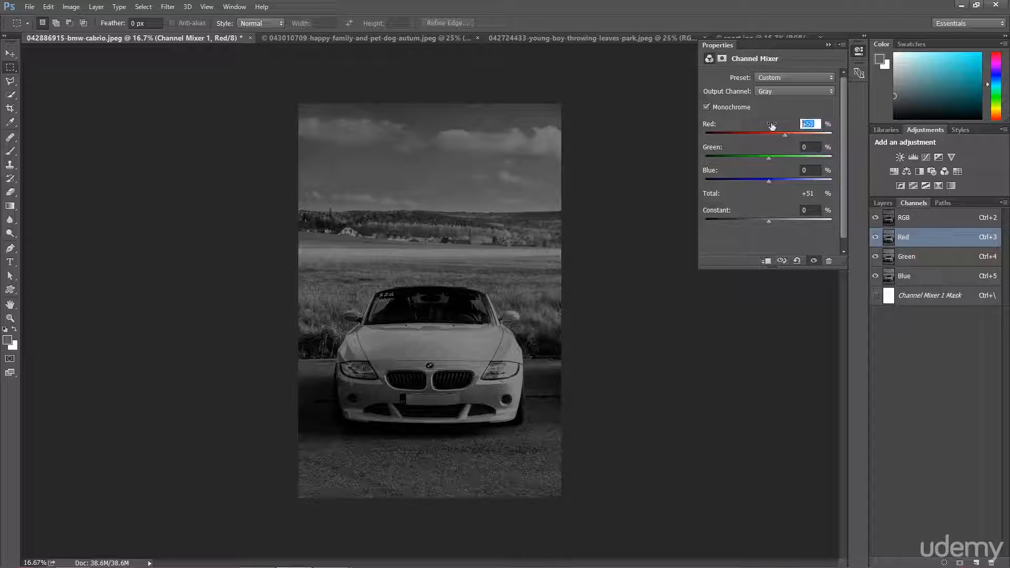
type("0")
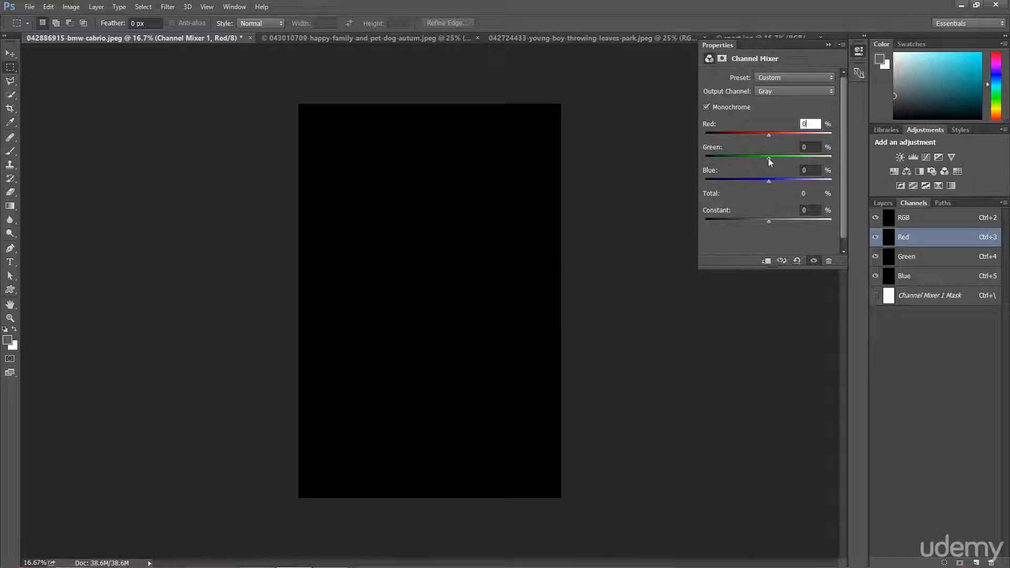
left_click_drag(769, 158, 781, 159)
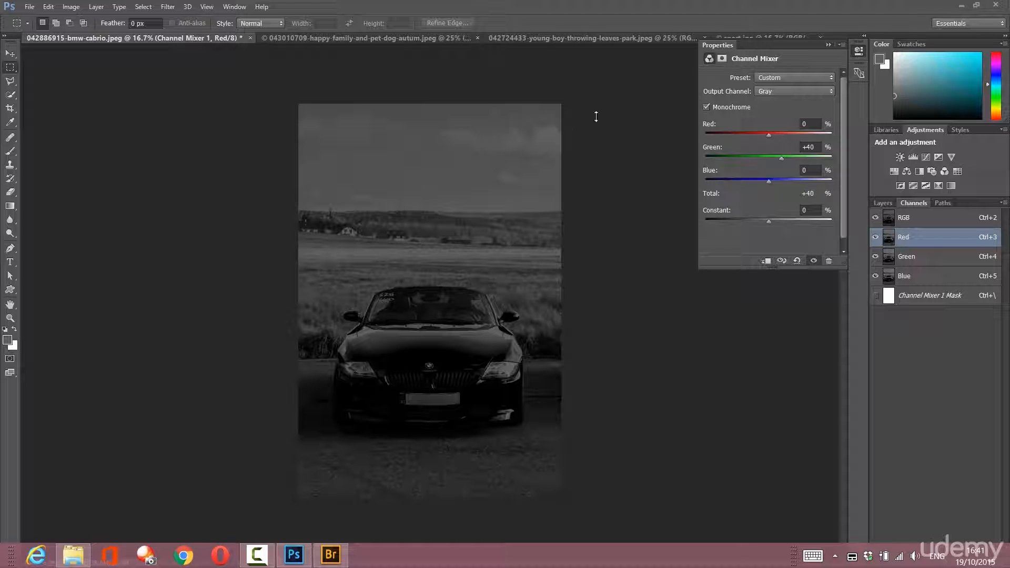
Toggle Monochrome off and on to restore its default mix, leaving the option off
left_click(706, 108)
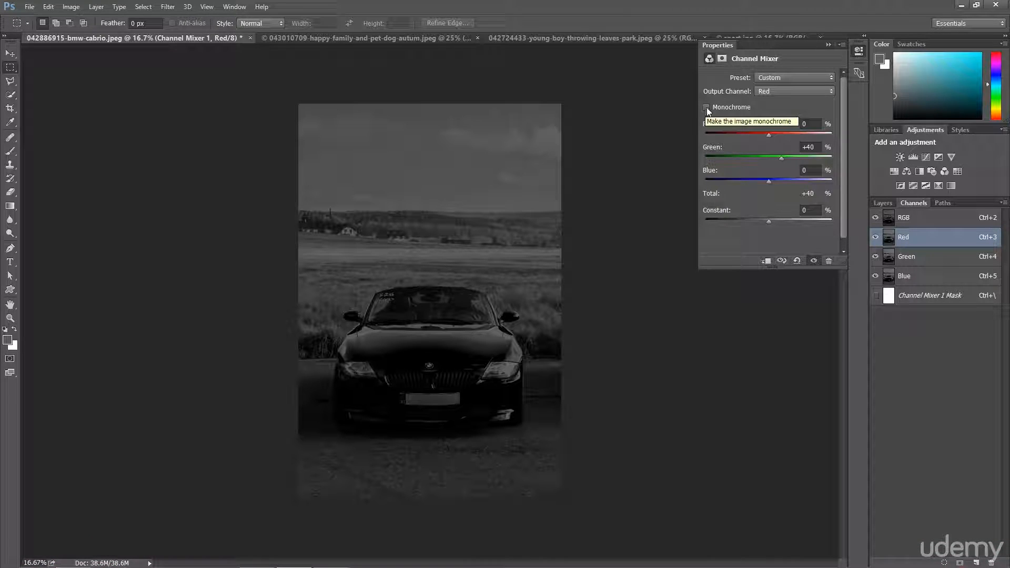
left_click(771, 92)
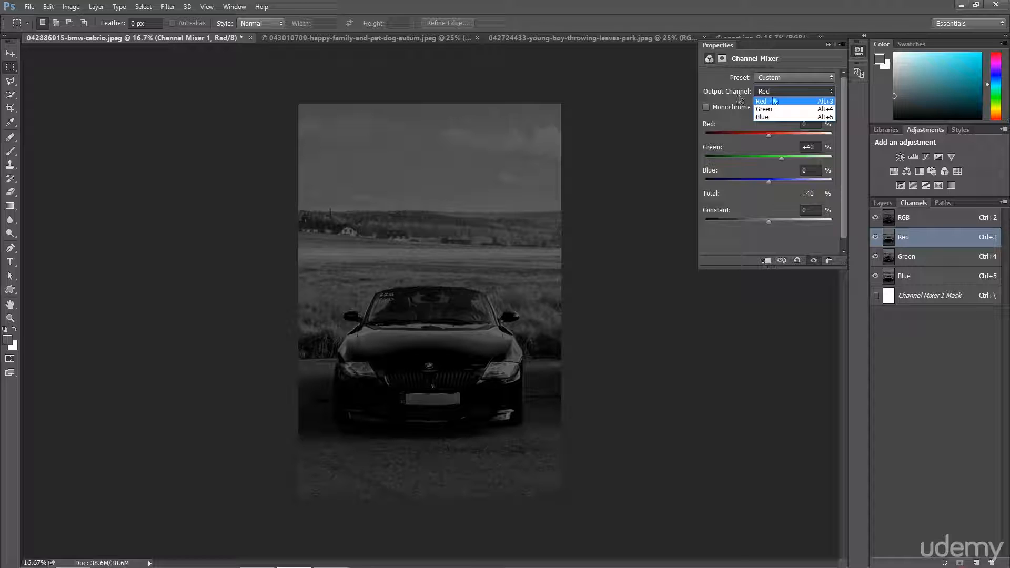
left_click(707, 97)
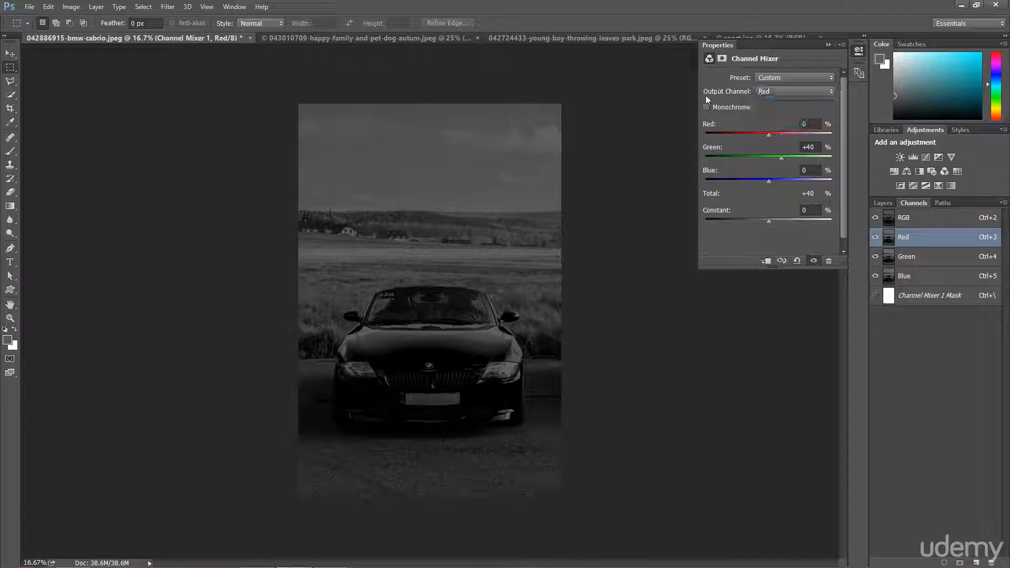
left_click(707, 107)
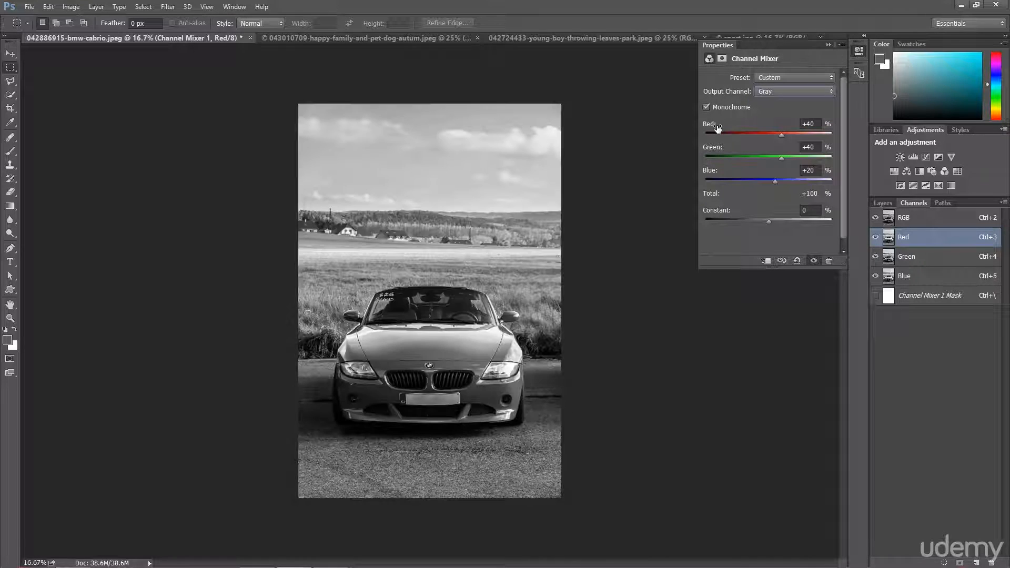
left_click(710, 108)
left_click(708, 109)
left_click(707, 106)
Examine the Channel Mixer values of the Green and Blue output channels in turn
left_click(779, 93)
left_click(771, 108)
left_click(775, 94)
left_click(766, 115)
Switch back to the Red output channel and tint the gray image by setting the Red value to +64%
left_click(776, 93)
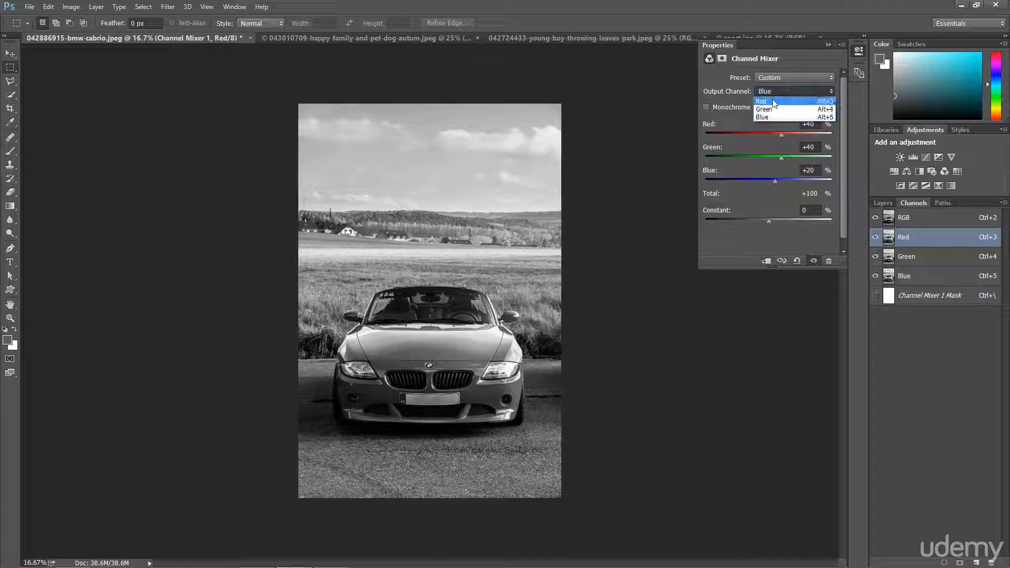
left_click(772, 100)
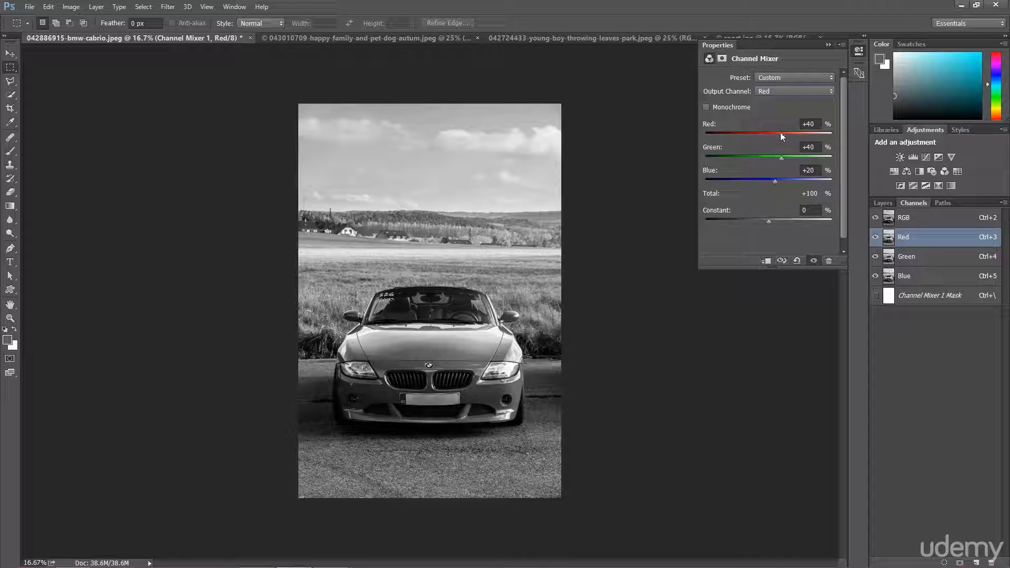
left_click_drag(782, 135, 789, 134)
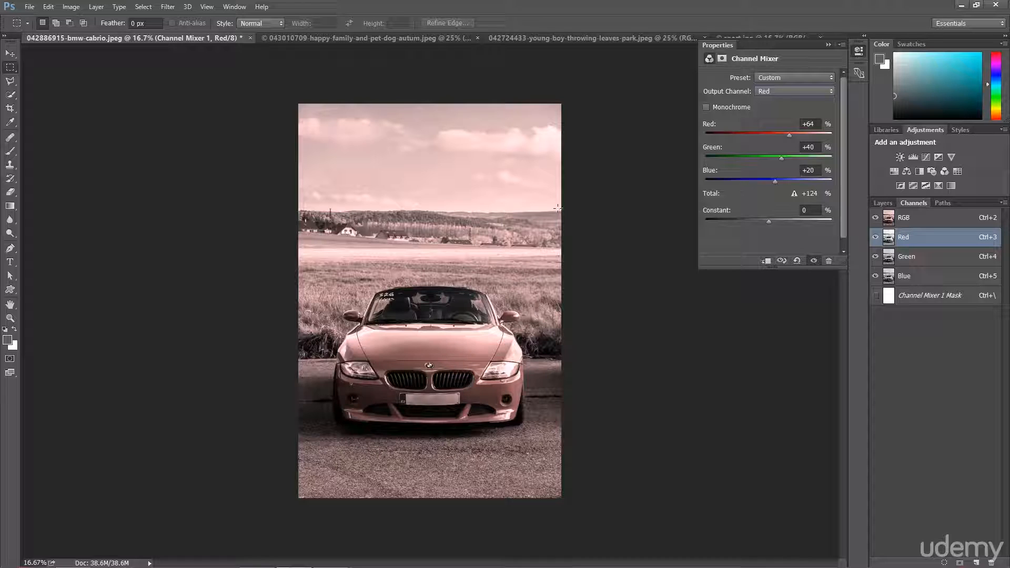
Set the Red value of the Channel Mixer's Red output channel to 40%
left_click(810, 124)
type("40")
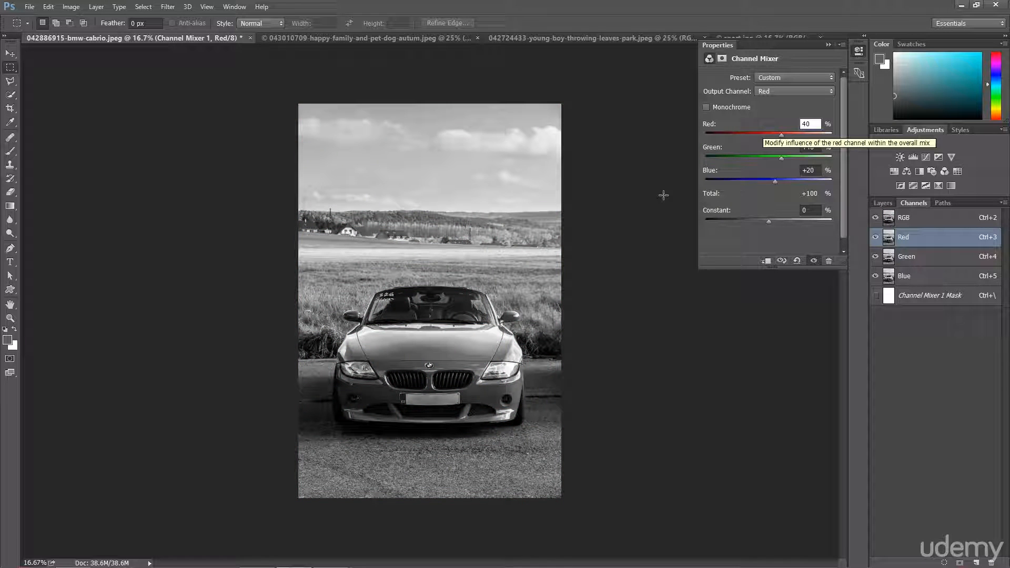
Try tinting the Red output channel with Green at +35% and Blue at +50%, and restore them to 40% and 20%
left_click_drag(784, 157, 786, 181)
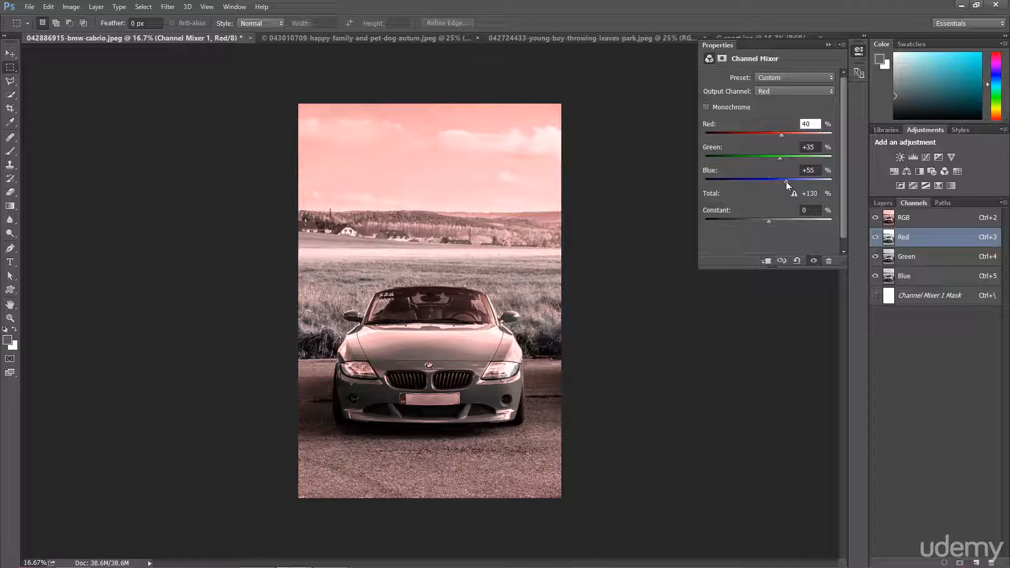
left_click_drag(786, 182, 783, 181)
key("Tab")
key("Tab")
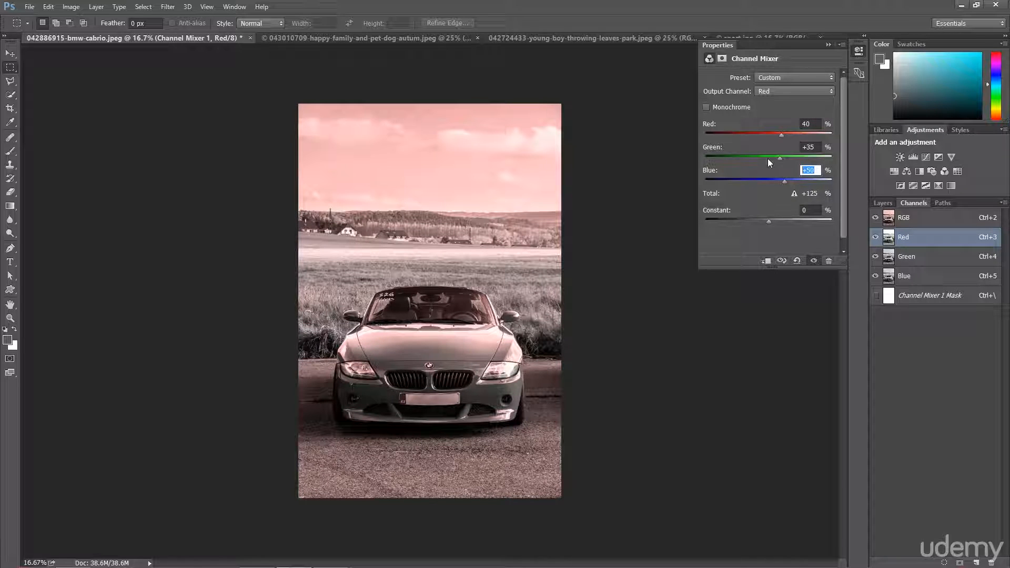
type("20")
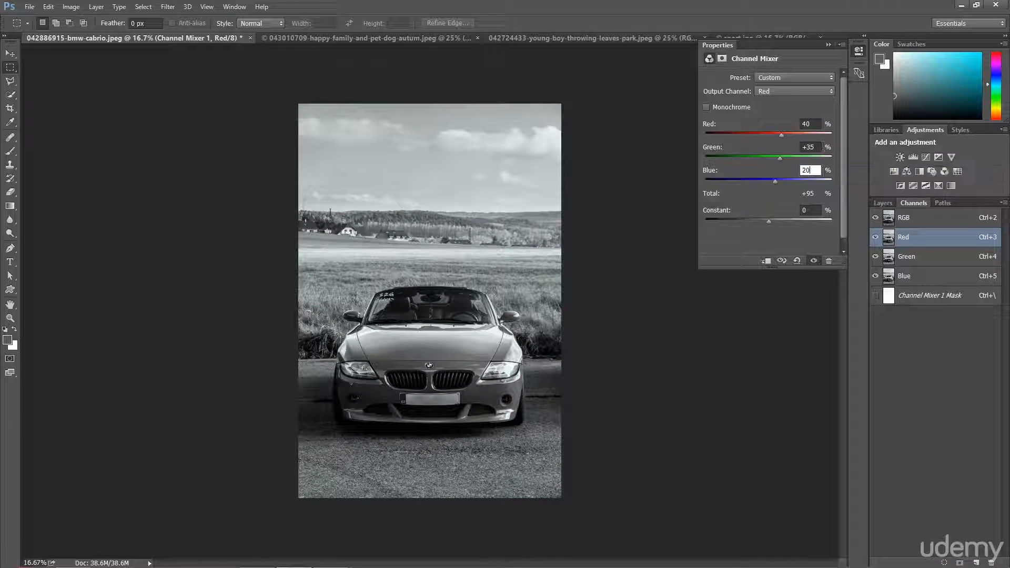
key("shift+Tab")
type("40")
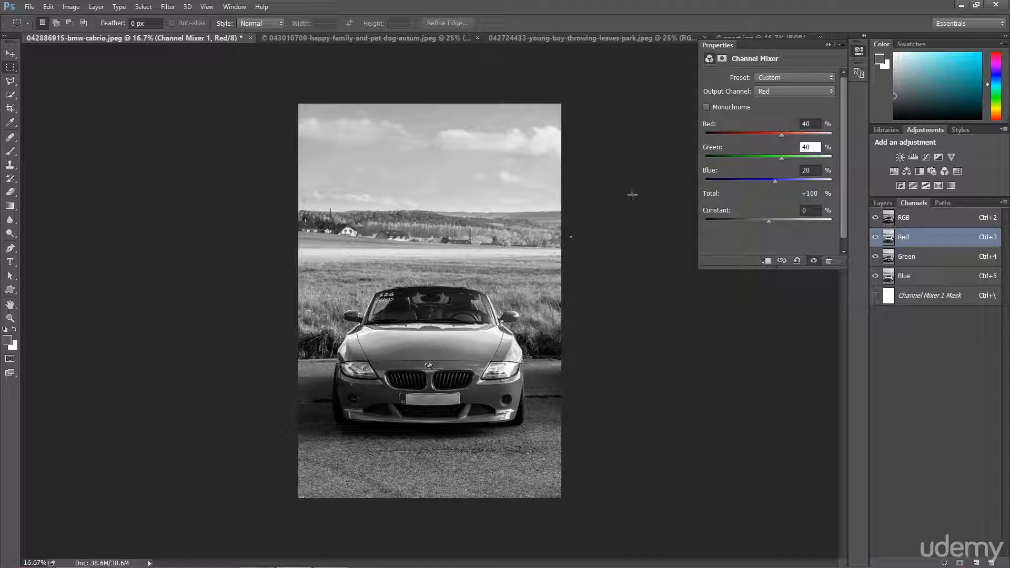
Tint the Blue output channel by setting Red to +46%, Green to +8% and Blue to +41%
left_click(769, 94)
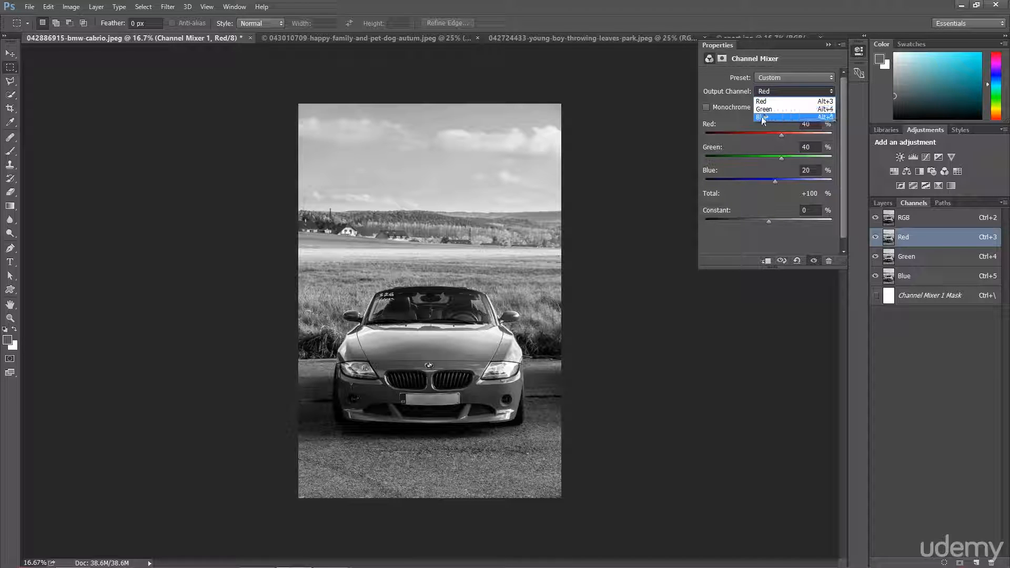
left_click(765, 117)
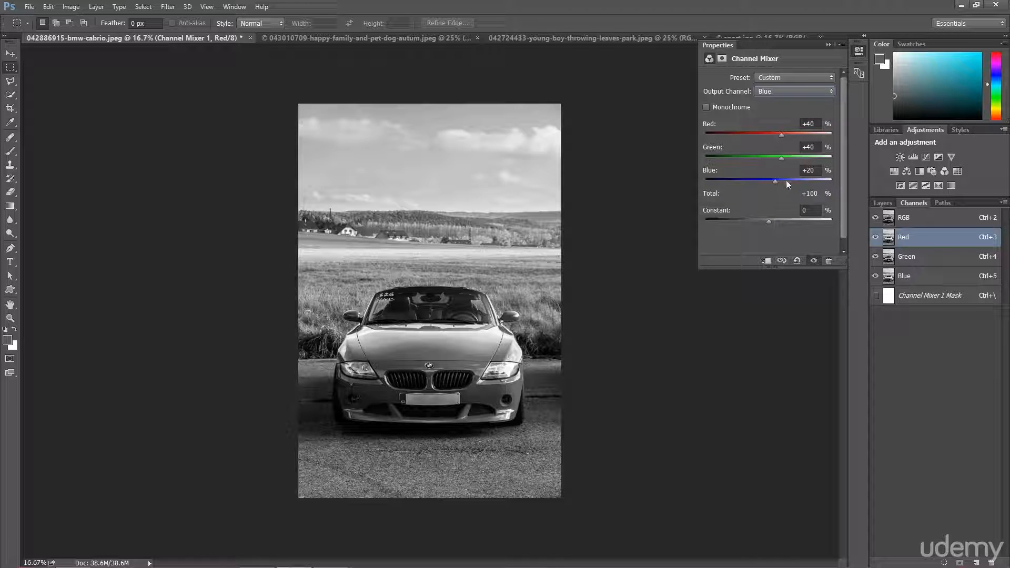
left_click_drag(775, 181, 782, 182)
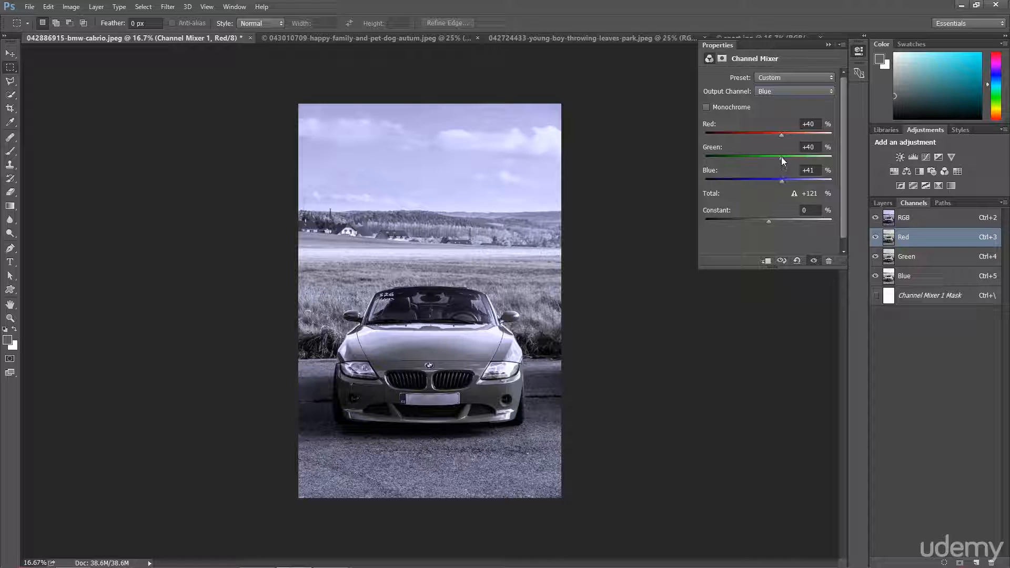
left_click_drag(781, 157, 771, 156)
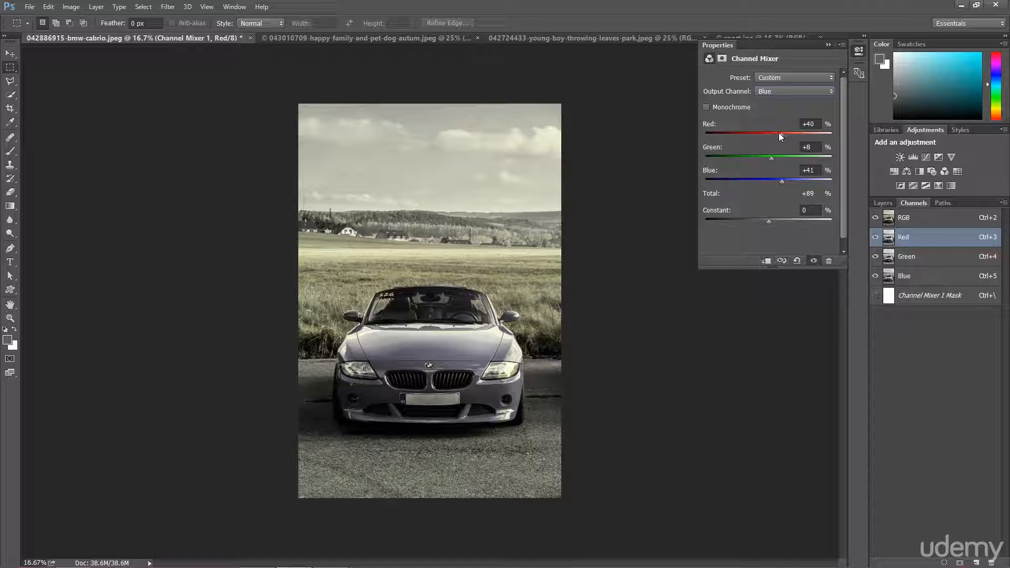
left_click_drag(778, 134, 779, 135)
mouse_move(782, 134)
left_mouse_down()
mouse_move(766, 135)
mouse_move(783, 135)
left_mouse_up()
Adjust the Green output channel's mix to about +48% Red and +15% Blue
left_click(780, 91)
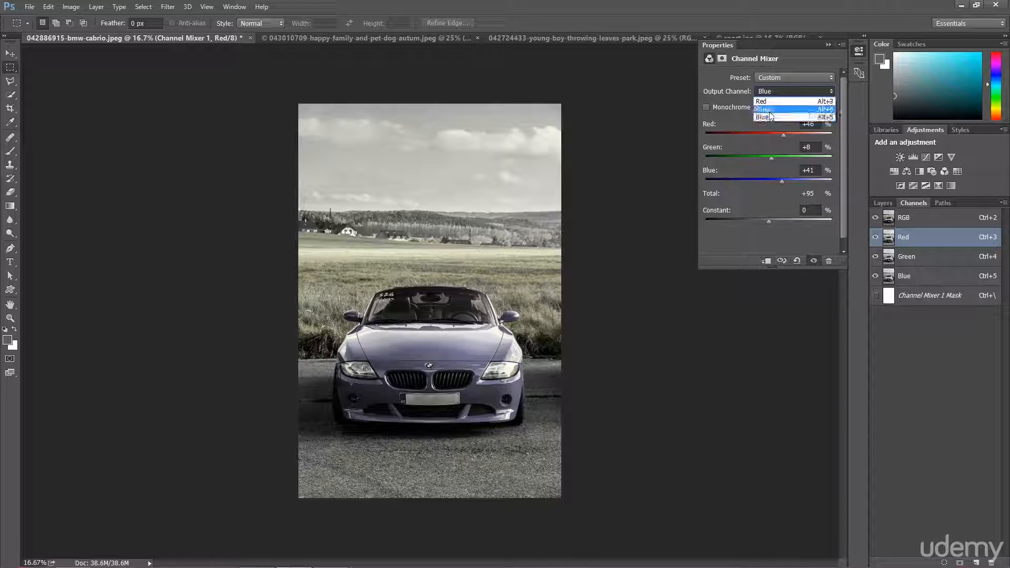
left_click(769, 110)
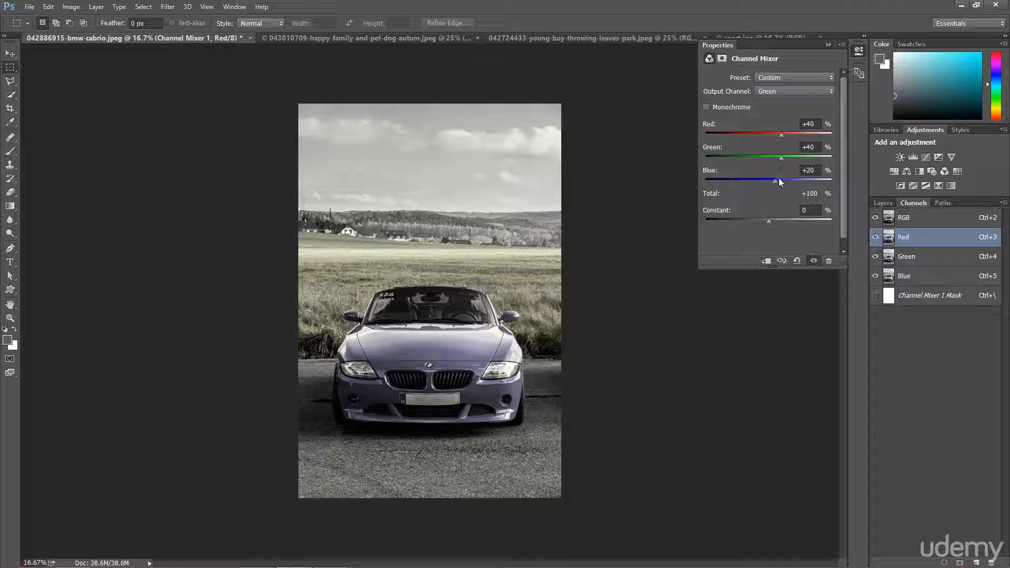
left_click_drag(775, 181, 784, 137)
left_click(771, 92)
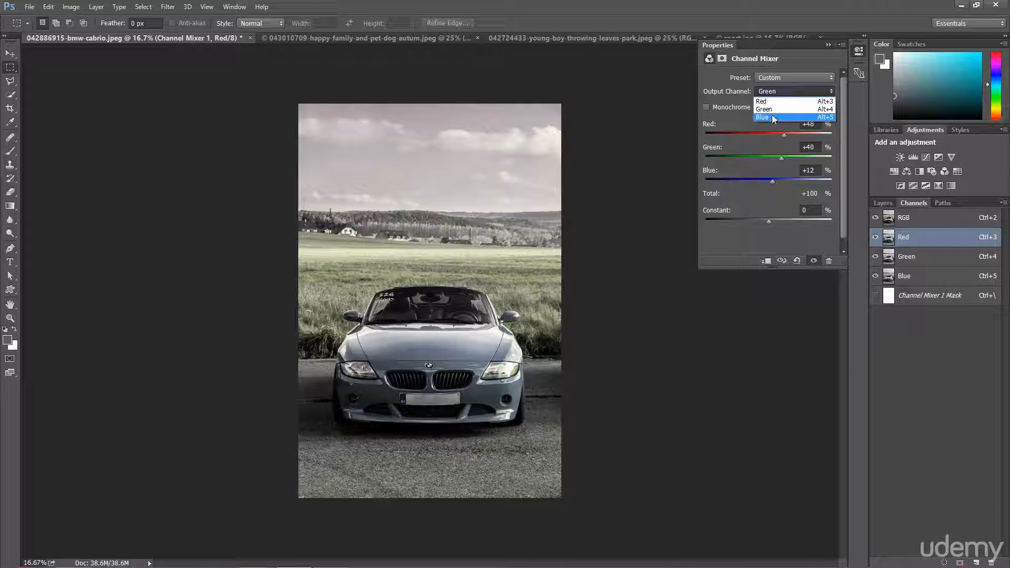
left_click(781, 93)
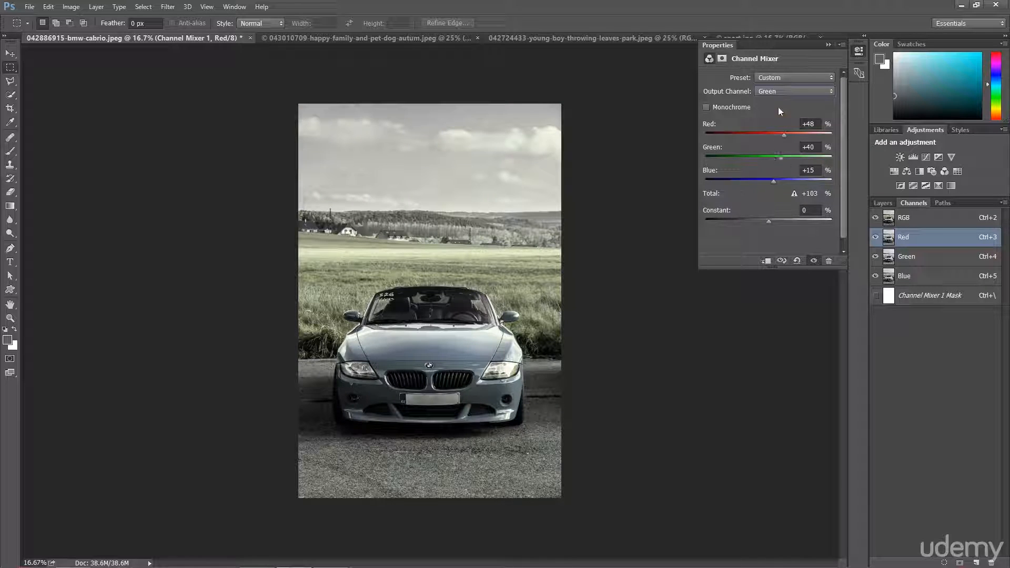
left_click_drag(781, 134, 783, 135)
Collapse the Channel Mixer properties and display the image's layers
left_click(829, 45)
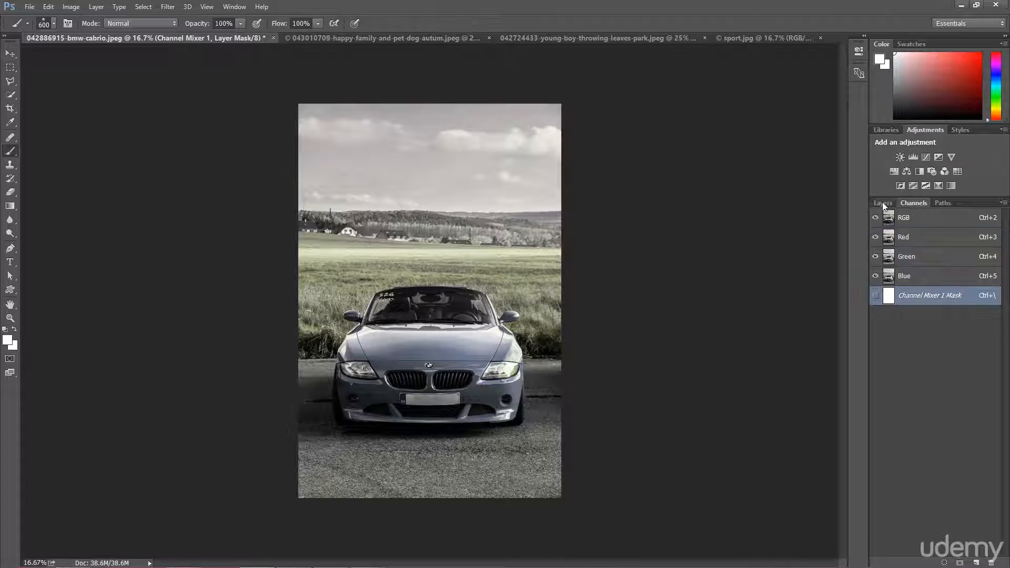
left_click(882, 203)
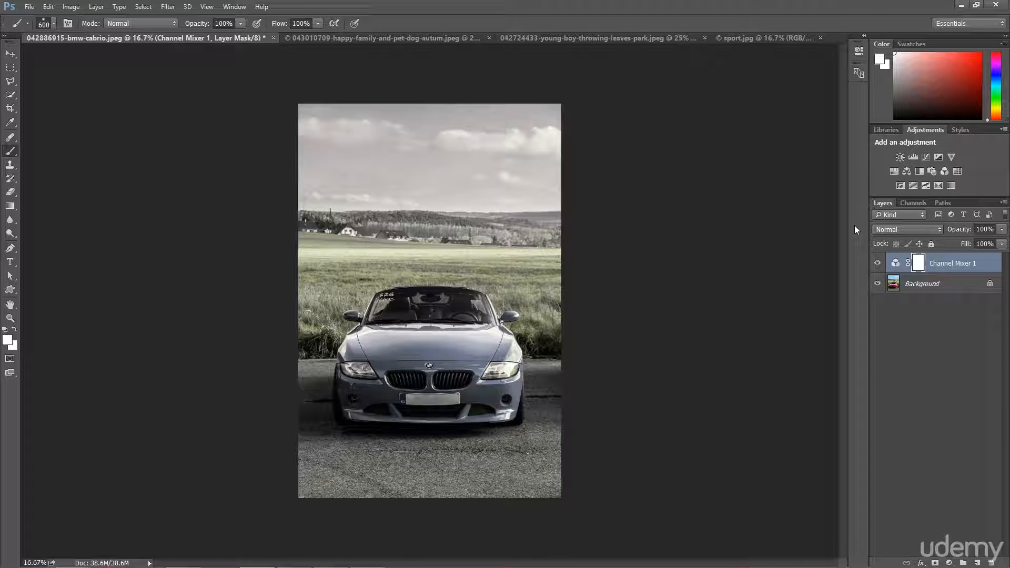